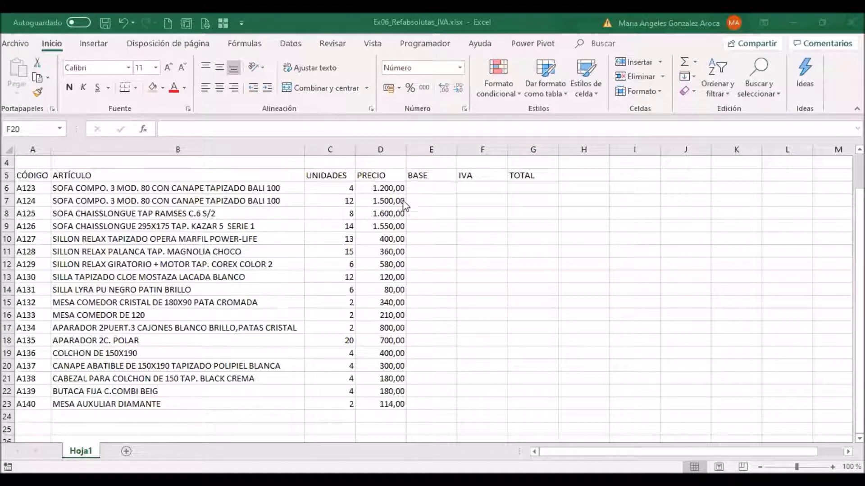
# Format the price, base, IVA and total cells from D6 to G31 as Número with two decimals and the thousands separator.
pyautogui.scroll(1, 444, 225)
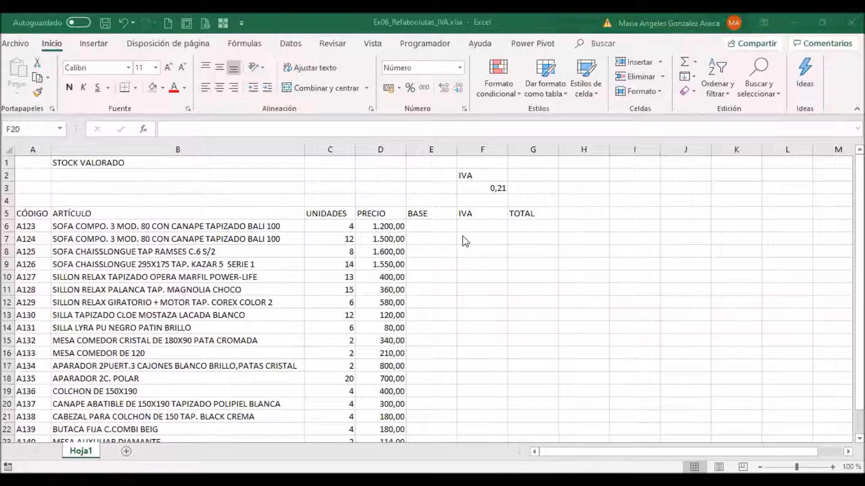
pyautogui.scroll(-1, 439, 233)
pyautogui.scroll(1, 439, 233)
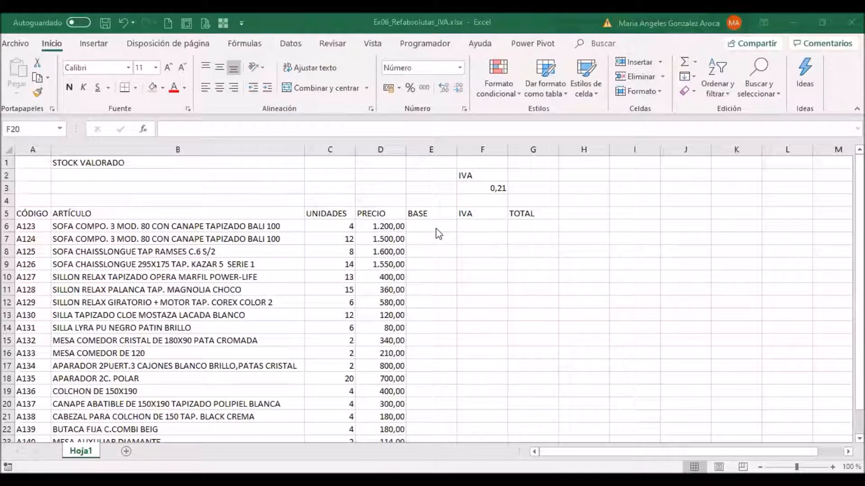
pyautogui.click(375, 226)
pyautogui.moveTo(375, 226); pyautogui.dragTo(539, 384)
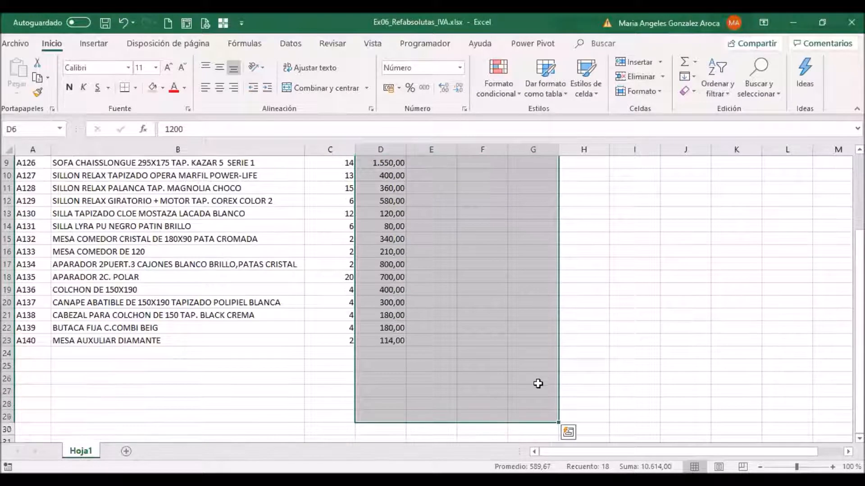
pyautogui.click(538, 383)
pyautogui.scroll(2, 507, 397)
pyautogui.moveTo(375, 201); pyautogui.dragTo(492, 406)
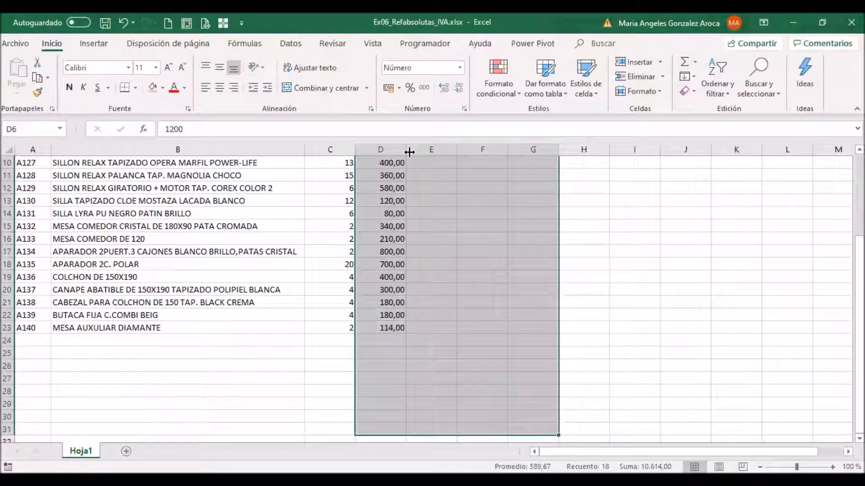
pyautogui.scroll(3, 409, 152)
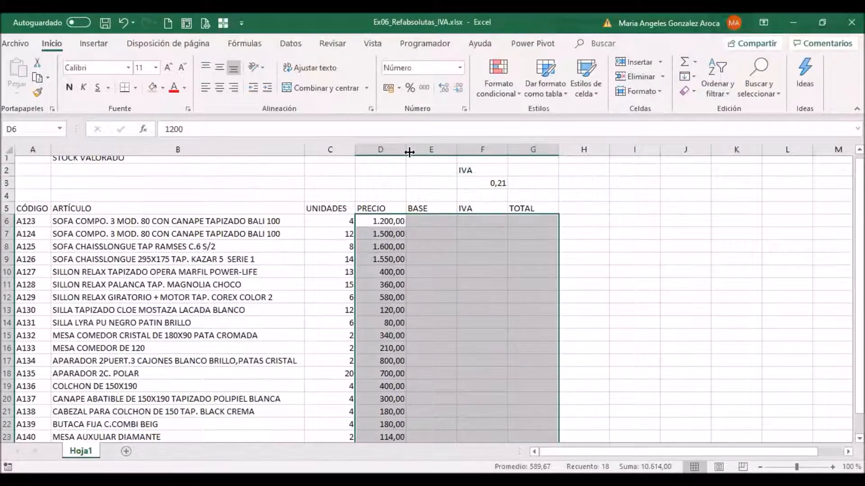
pyautogui.hotkey('ctrl', '1')
pyautogui.click(275, 140)
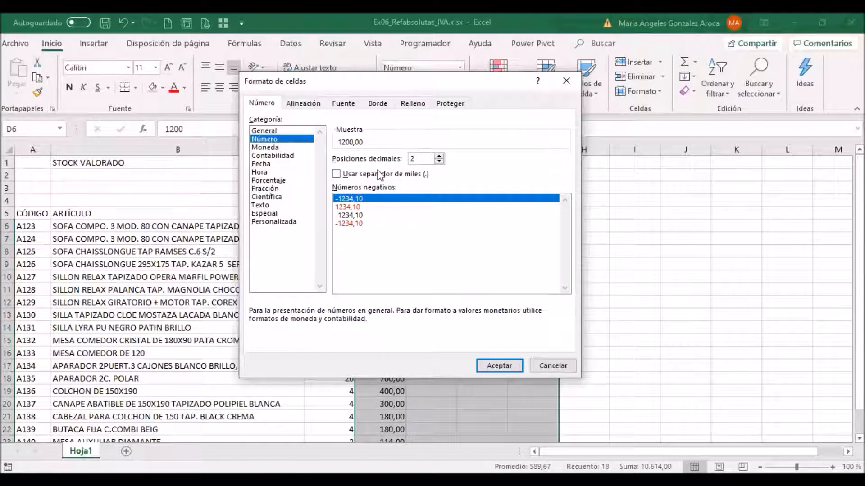
pyautogui.click(337, 175)
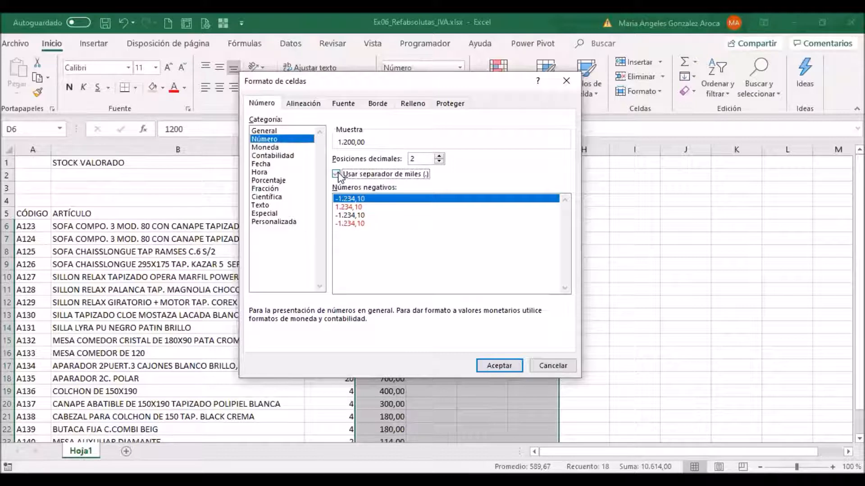
pyautogui.click(507, 371)
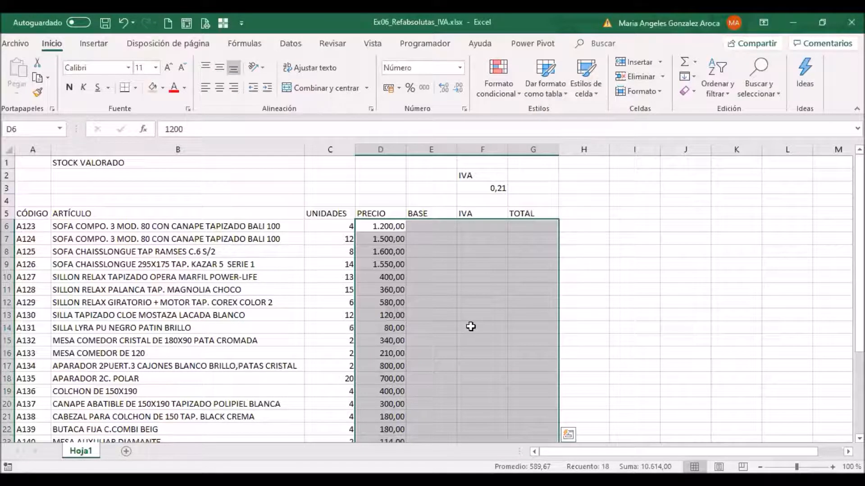
# Format the UNIDADES cells C6 to C25 as Número with 0 decimal places.
pyautogui.scroll(-1, 469, 324)
pyautogui.moveTo(324, 184); pyautogui.dragTo(344, 402)
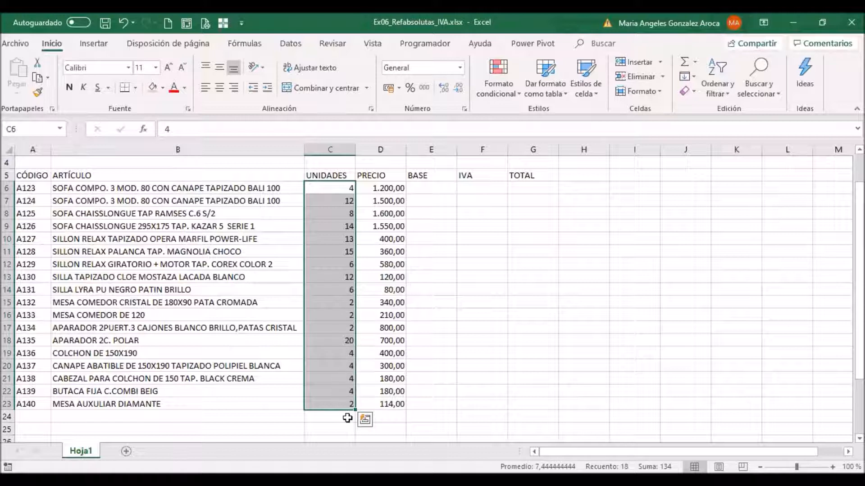
pyautogui.hotkey('shift', 'Down')
pyautogui.hotkey('shift', 'Down')
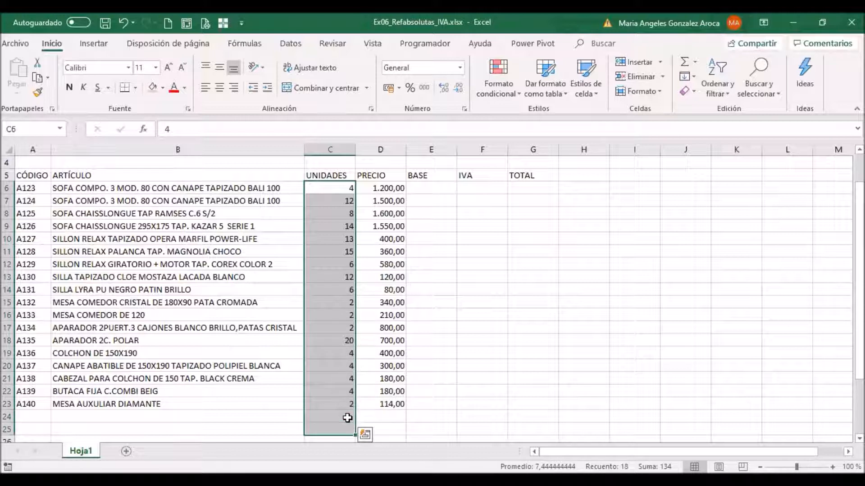
pyautogui.click(461, 109)
pyautogui.click(271, 139)
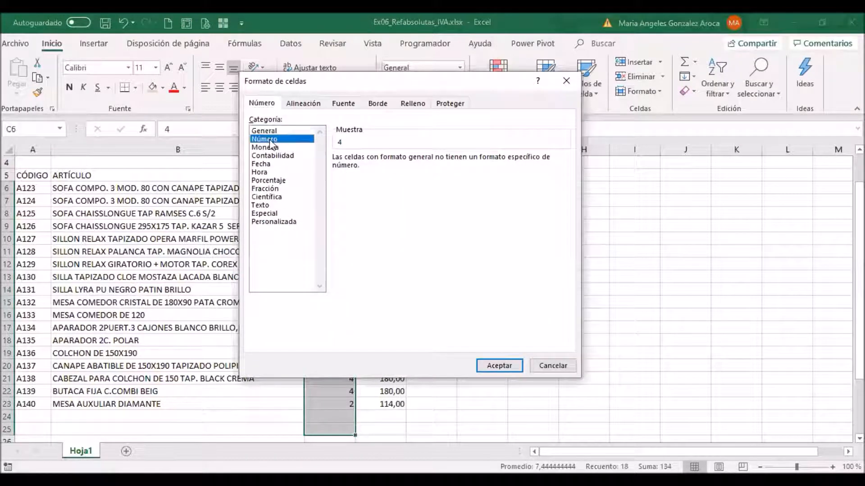
pyautogui.click(439, 161)
pyautogui.click(439, 161)
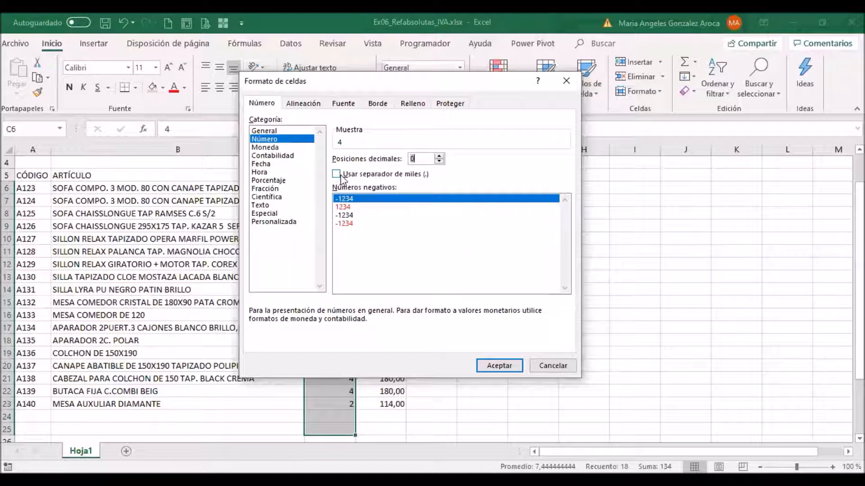
pyautogui.click(500, 368)
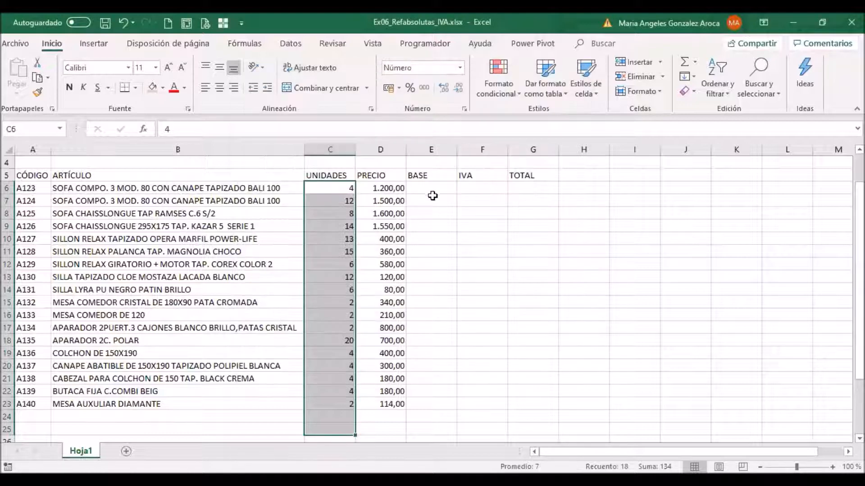
# Enter the formula =C6*D6 in E6 to calculate the first article's base, and check its references.
pyautogui.click(432, 190)
pyautogui.scroll(1, 432, 191)
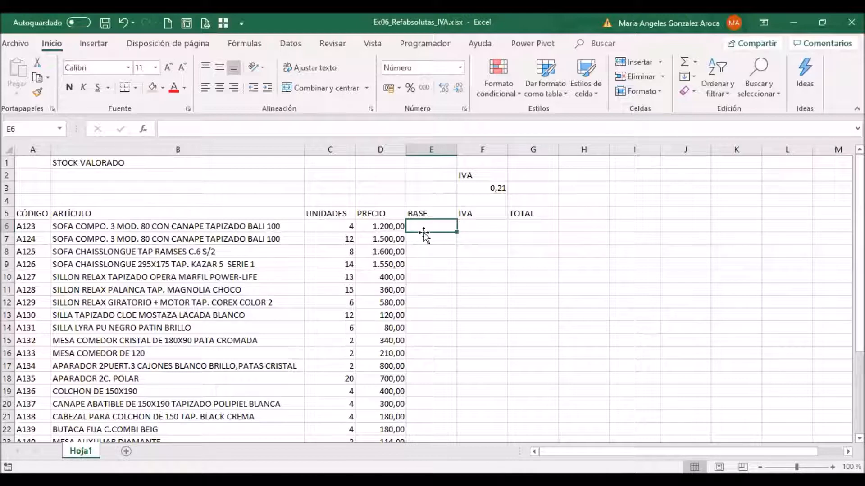
pyautogui.write('=')
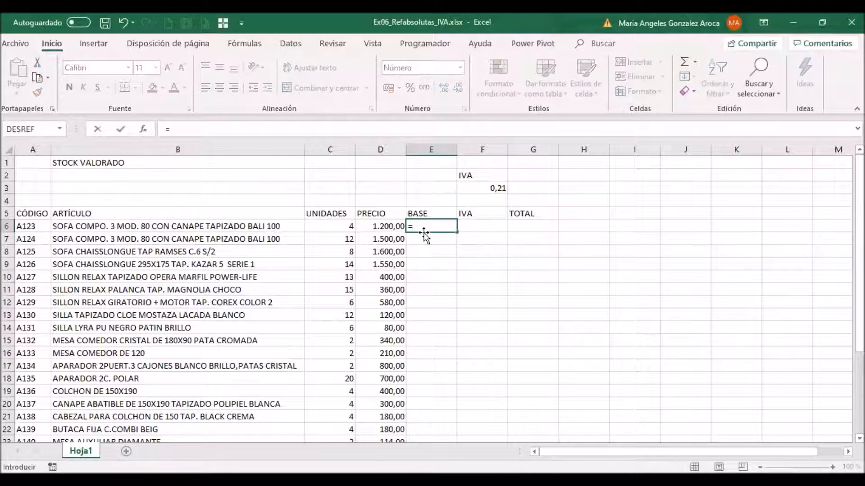
pyautogui.click(332, 224)
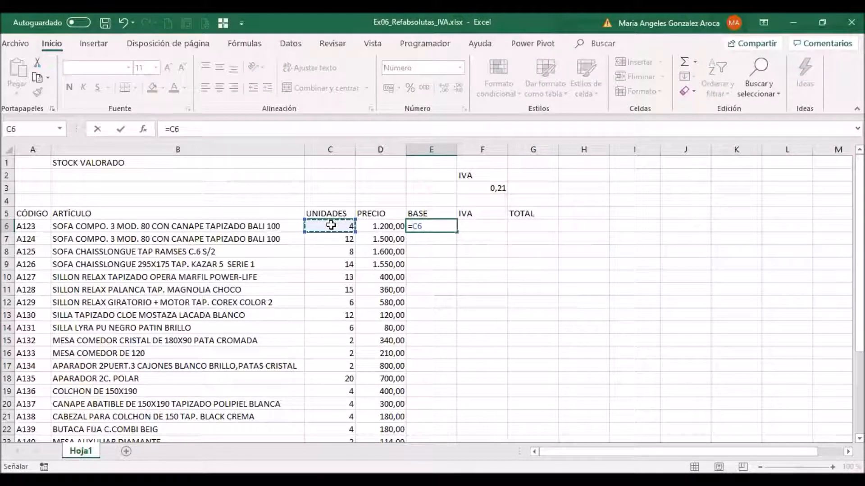
pyautogui.write('*')
pyautogui.click(389, 226)
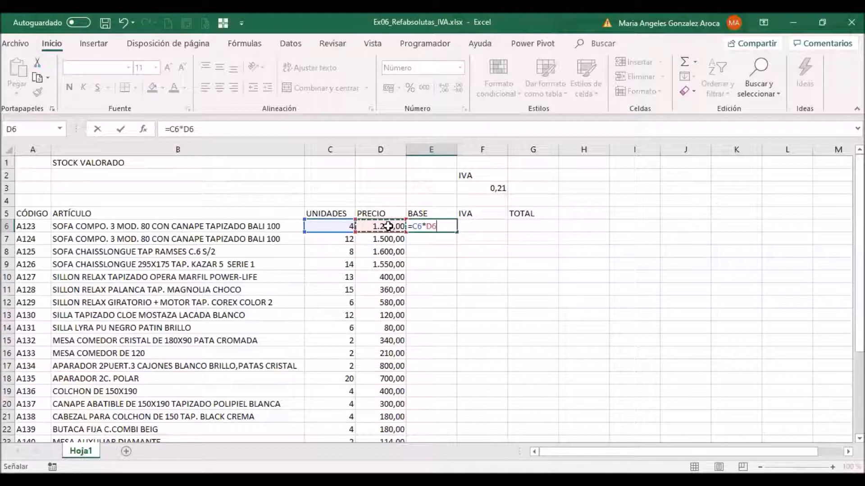
pyautogui.press('Return')
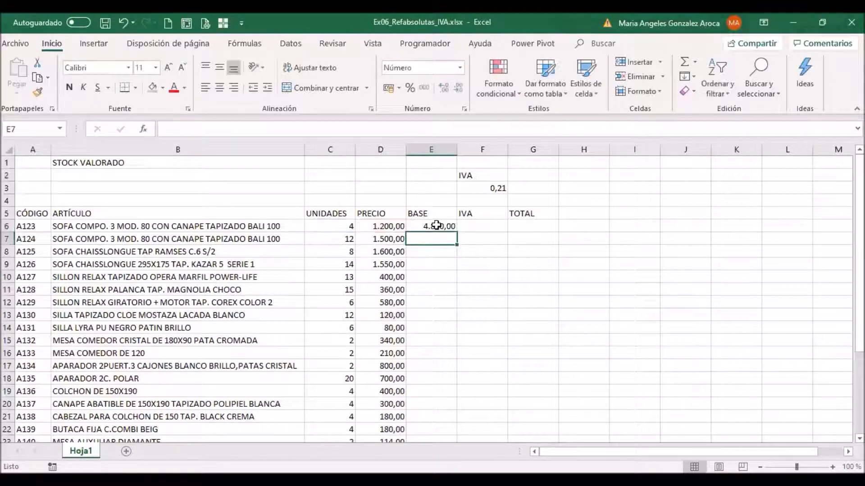
pyautogui.click(437, 225)
pyautogui.doubleClick(437, 225)
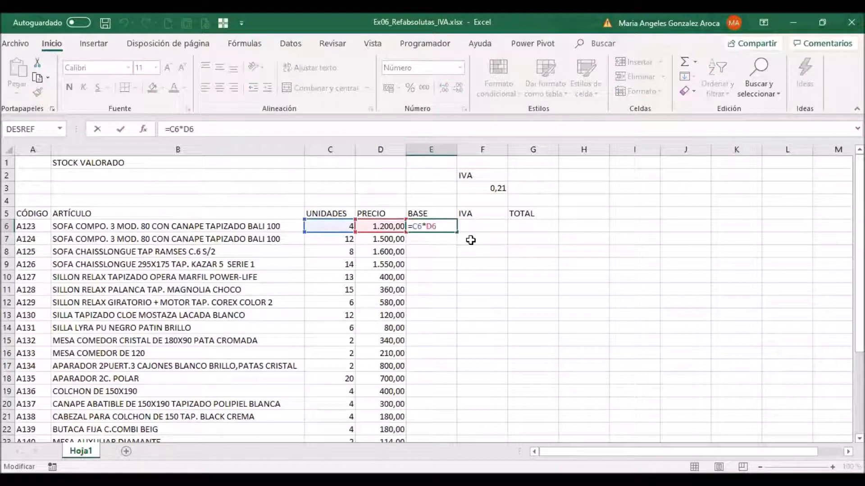
pyautogui.press('Escape')
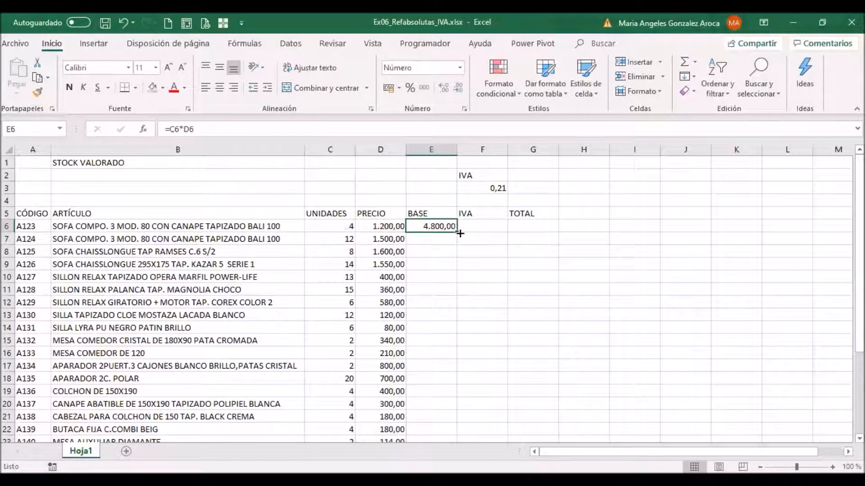
# Fill the BASE formula from E6 down through the last article in row 23.
pyautogui.doubleClick(458, 232)
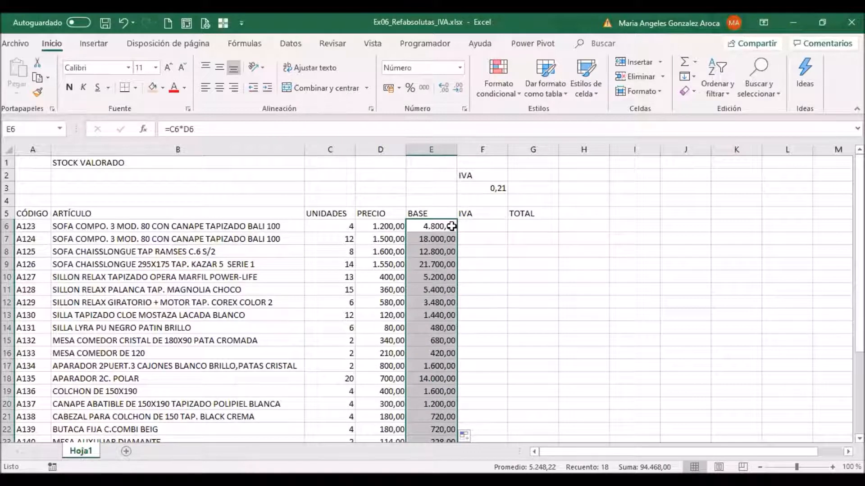
pyautogui.hotkey('ctrl', 'z')
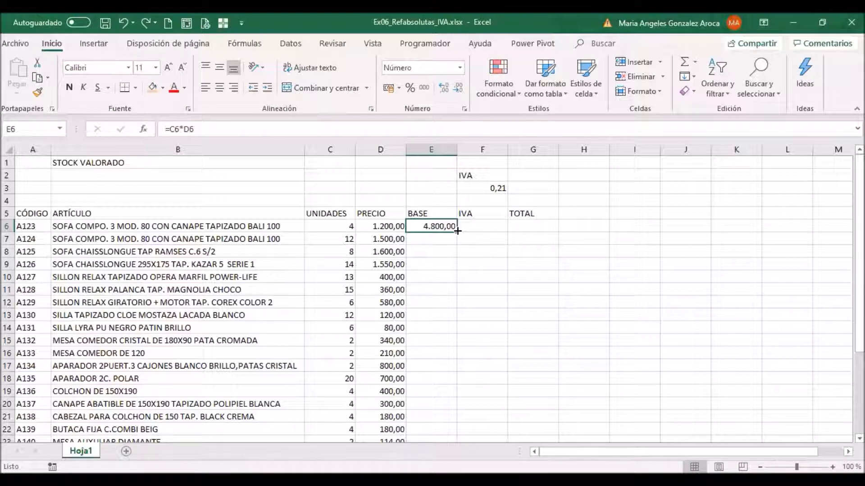
pyautogui.doubleClick(457, 230)
pyautogui.scroll(-1, 457, 231)
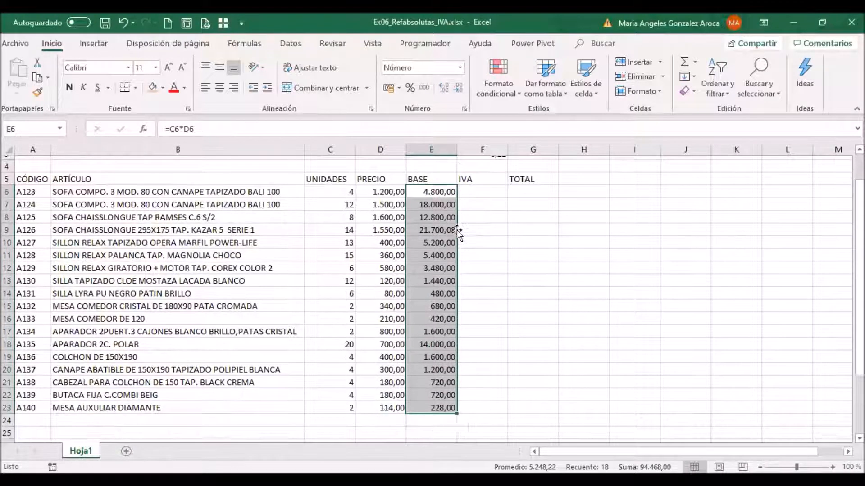
pyautogui.scroll(-1, 457, 231)
pyautogui.scroll(2, 456, 328)
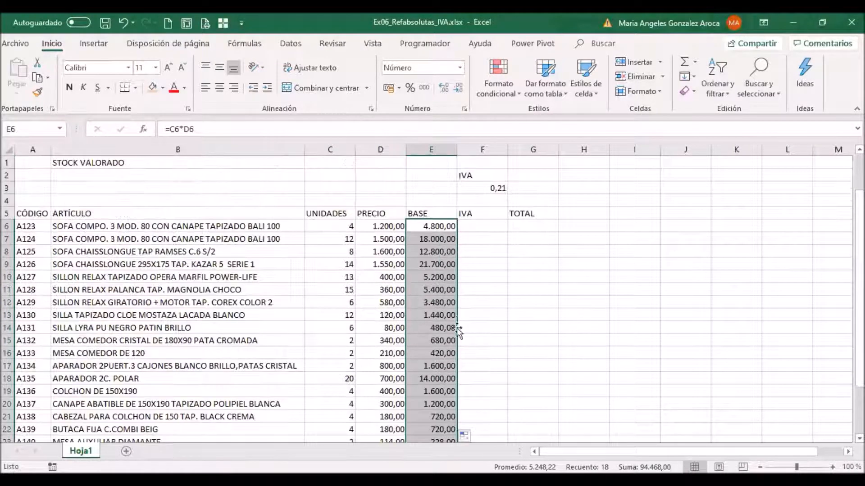
# Examine the cell references used by the copied BASE formulas row by row from E6 to E10.
pyautogui.doubleClick(436, 226)
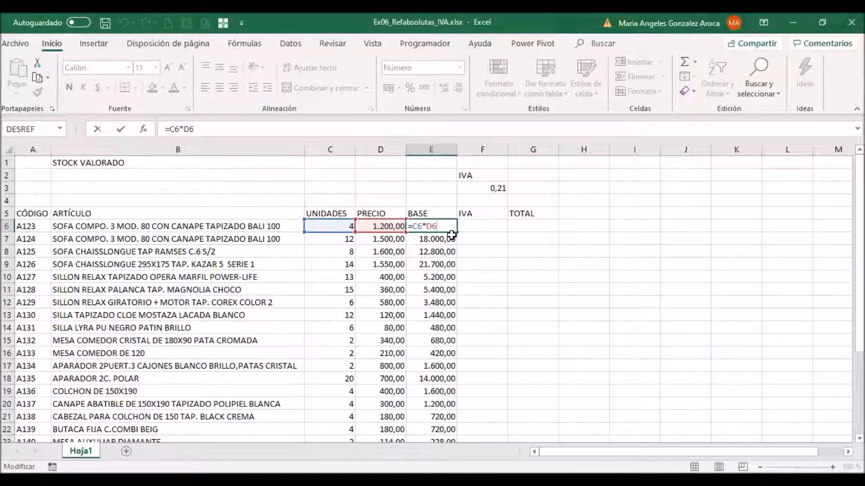
pyautogui.hotkey('ctrl', 'Return')
pyautogui.click(435, 238)
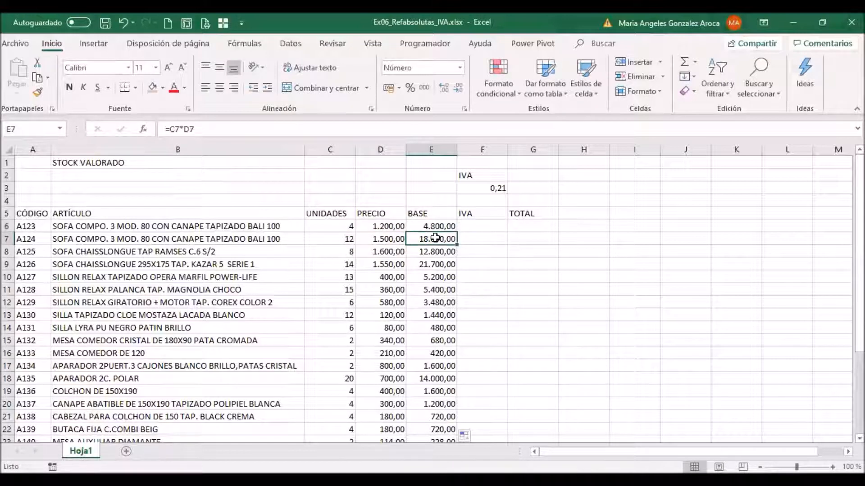
pyautogui.doubleClick(435, 238)
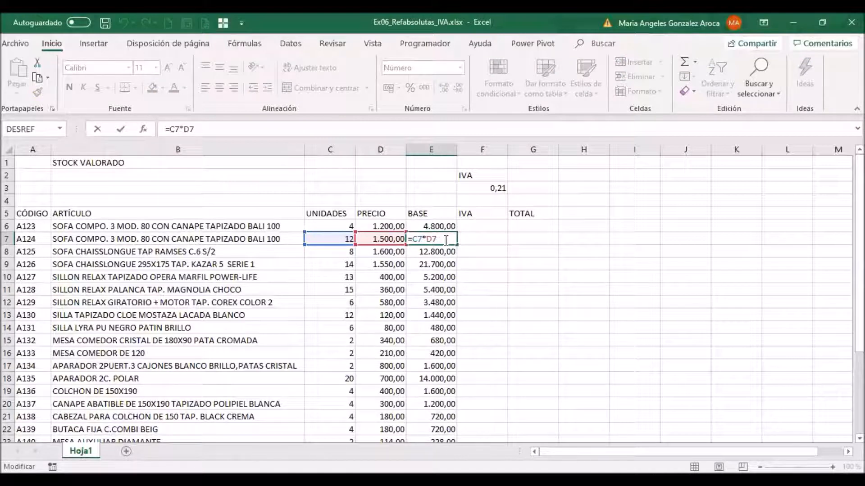
pyautogui.hotkey('ctrl', 'Return')
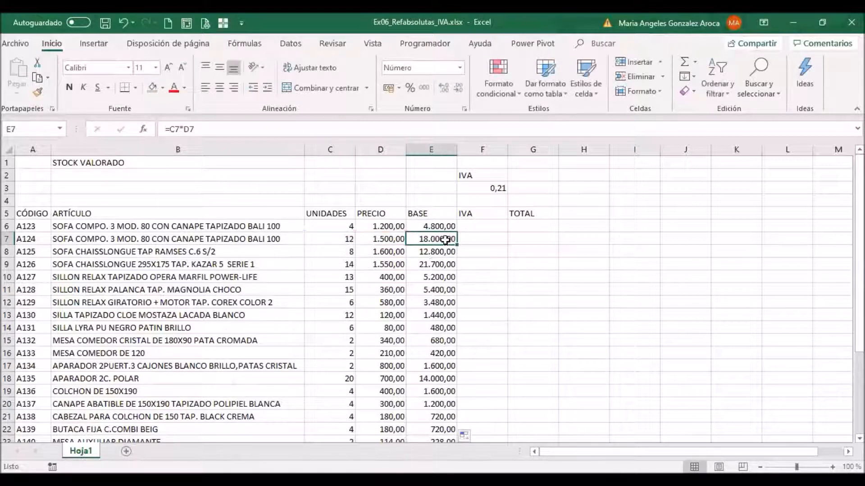
pyautogui.click(429, 258)
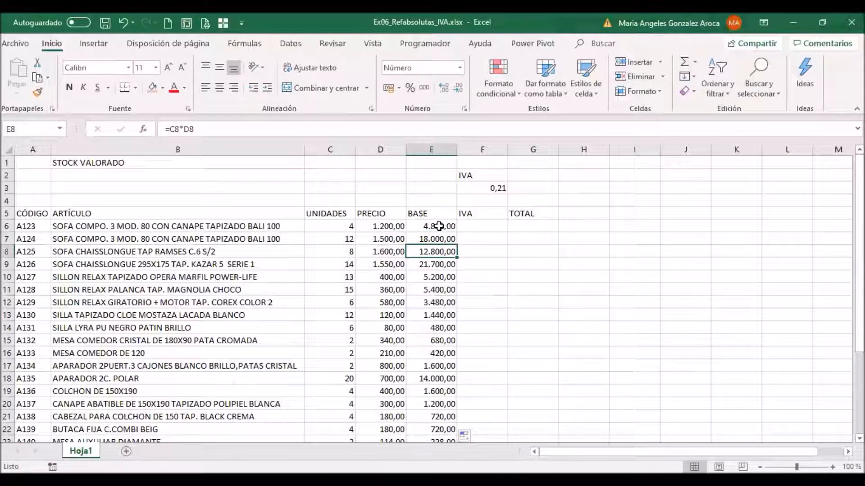
pyautogui.click(441, 226)
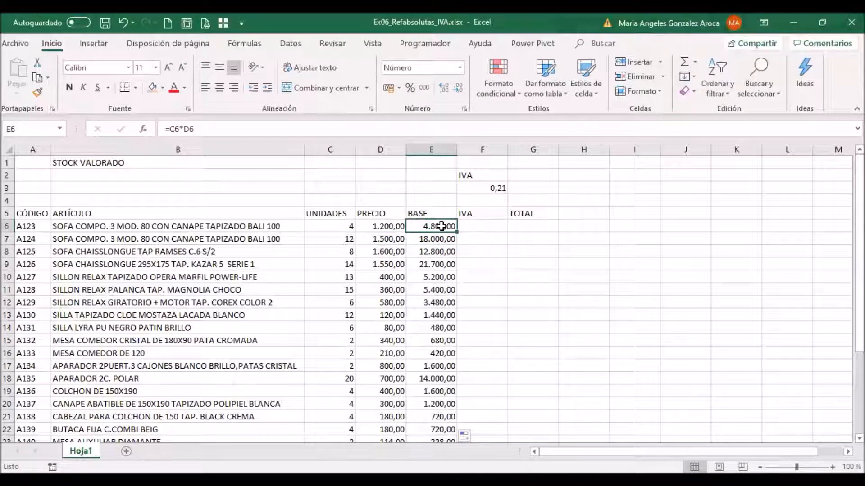
pyautogui.click(440, 238)
pyautogui.doubleClick(440, 238)
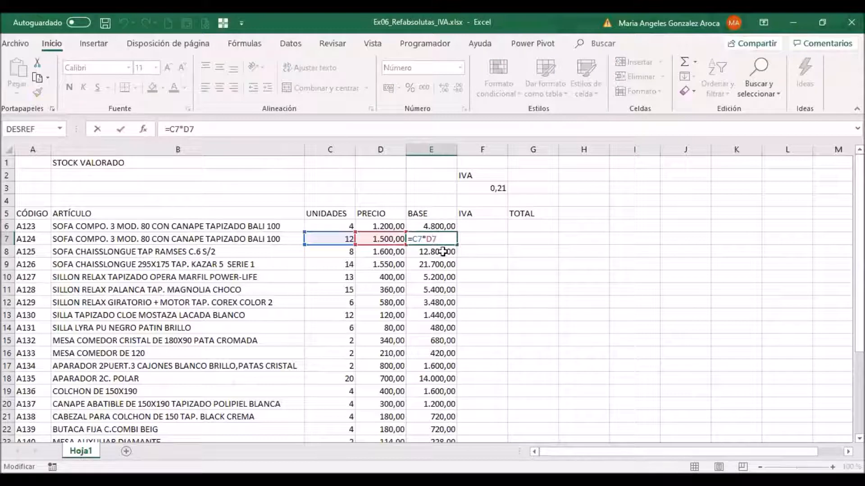
pyautogui.hotkey('ctrl', 'Return')
pyautogui.click(442, 253)
pyautogui.doubleClick(443, 253)
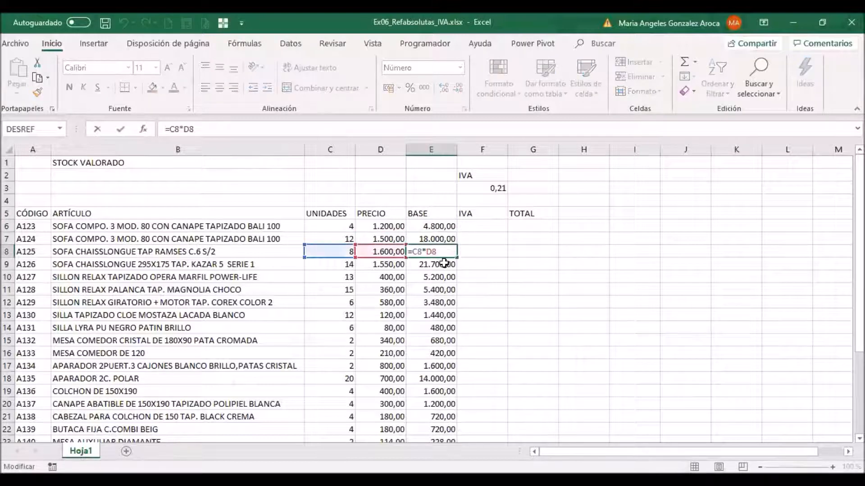
pyautogui.hotkey('ctrl', 'Return')
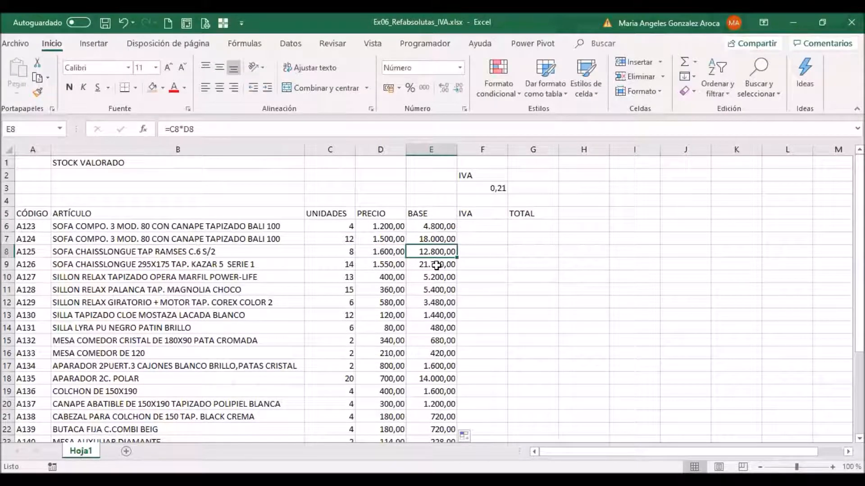
pyautogui.click(436, 266)
pyautogui.doubleClick(437, 266)
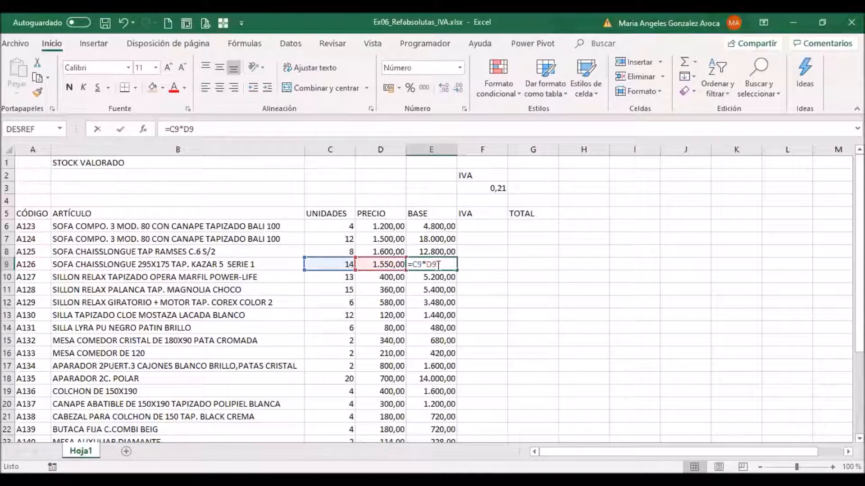
pyautogui.hotkey('ctrl', 'Return')
pyautogui.click(436, 278)
pyautogui.doubleClick(437, 278)
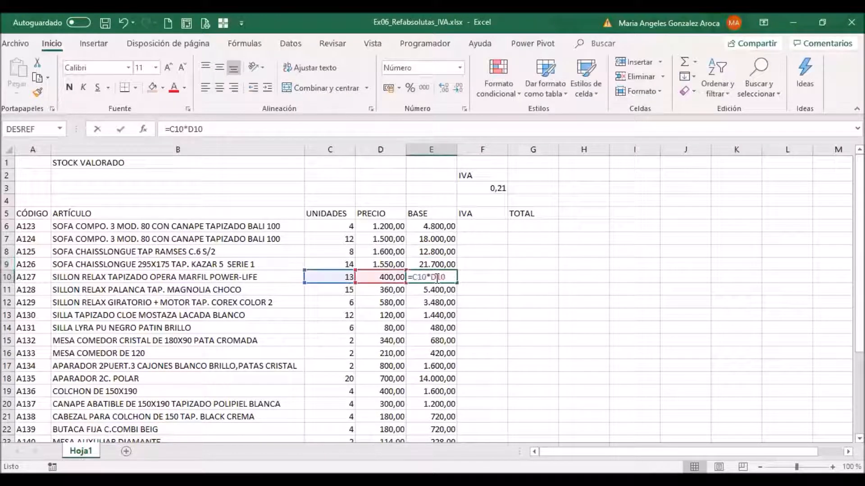
pyautogui.hotkey('ctrl', 'Return')
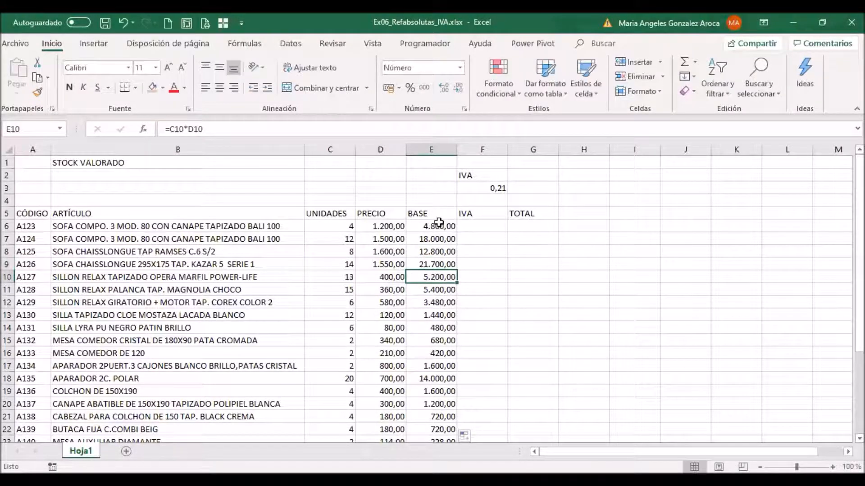
pyautogui.click(442, 227)
pyautogui.doubleClick(444, 227)
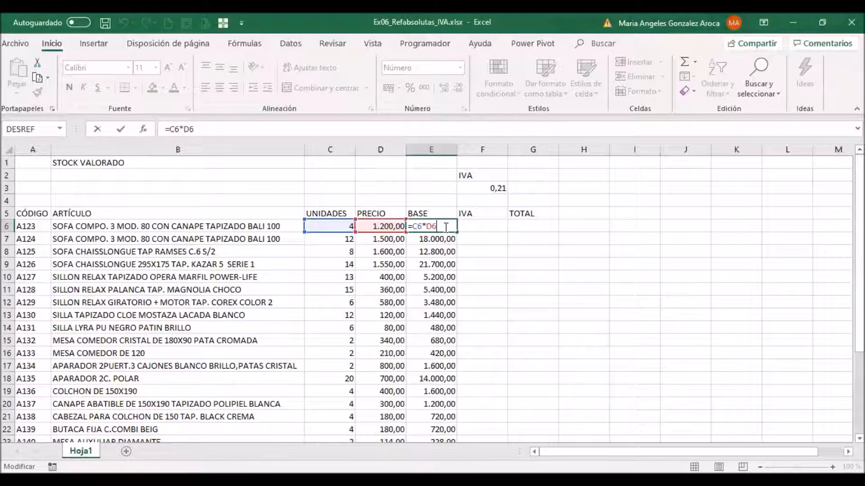
pyautogui.hotkey('ctrl', 'Return')
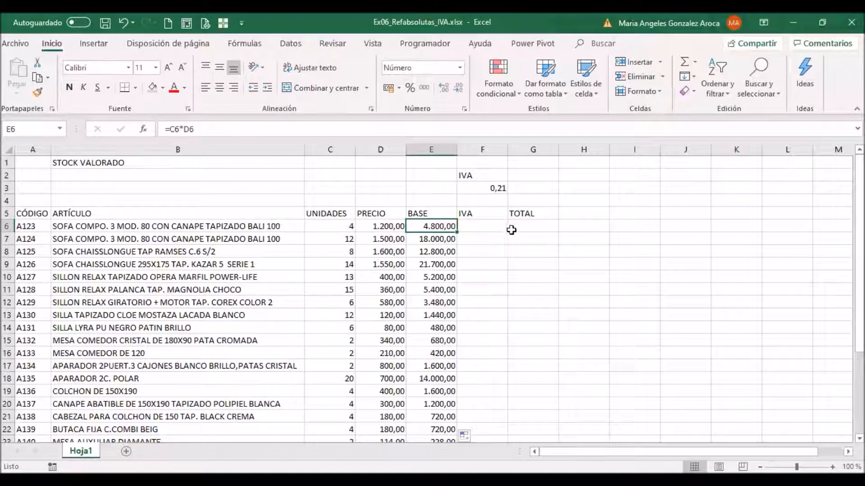
# Format the IVA rate in F3 as Porcentaje with 0 decimal places.
pyautogui.click(494, 225)
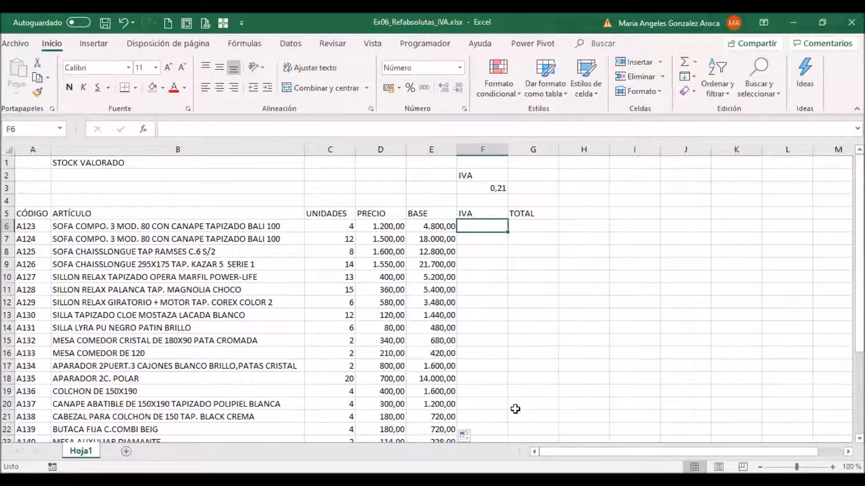
pyautogui.click(492, 189)
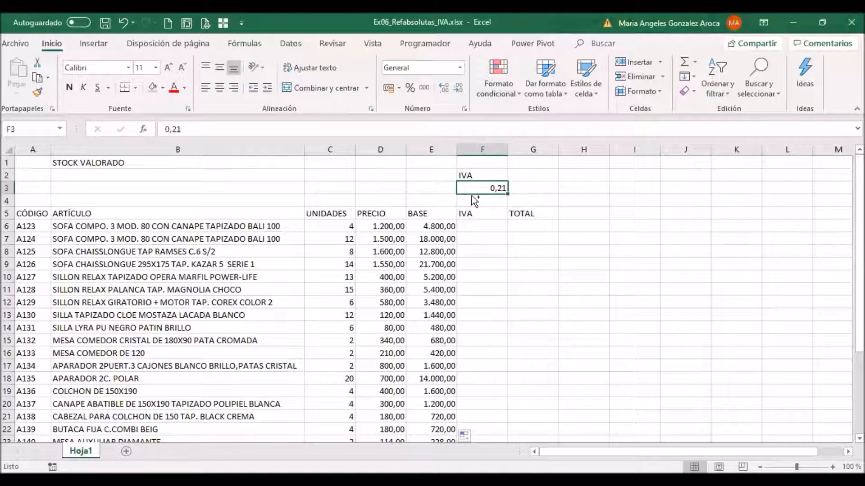
pyautogui.hotkey('ctrl', '1')
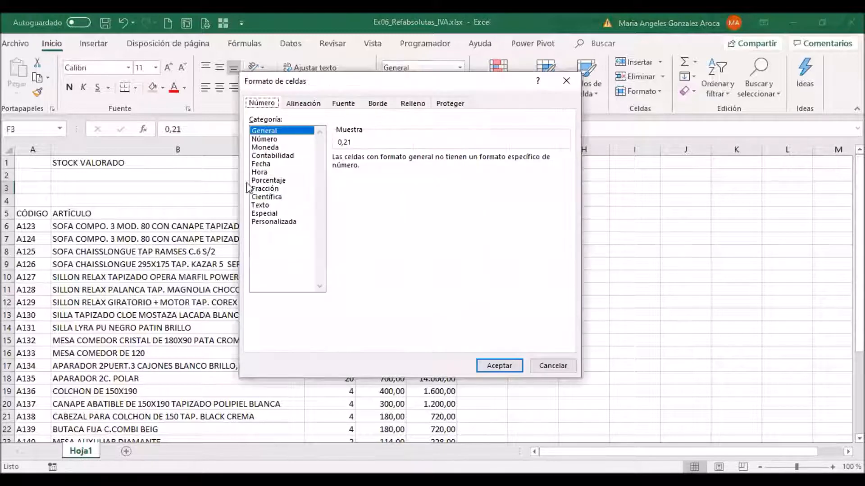
pyautogui.click(279, 181)
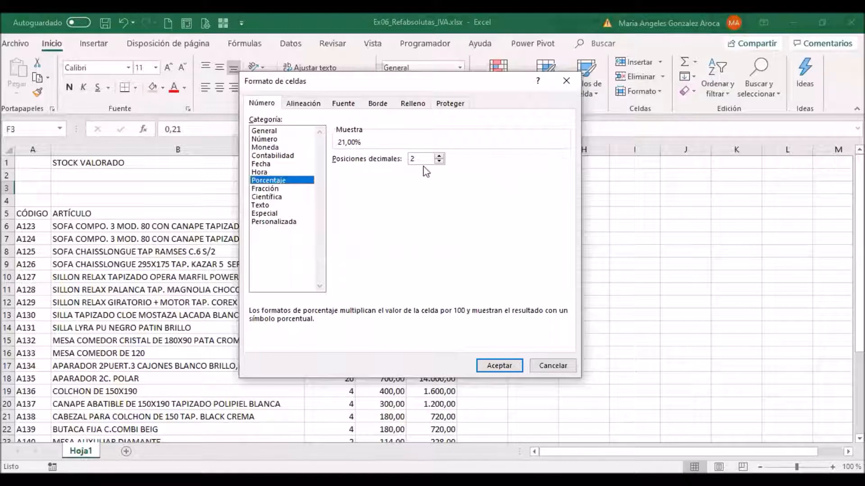
pyautogui.click(439, 161)
pyautogui.click(439, 161)
pyautogui.click(491, 366)
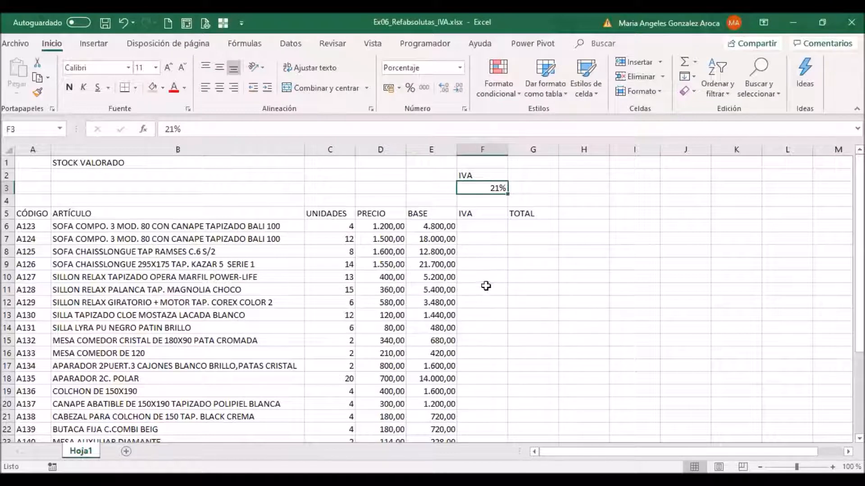
# Enter the formula =E6*F3 in F6 to calculate the first article's IVA.
pyautogui.click(496, 228)
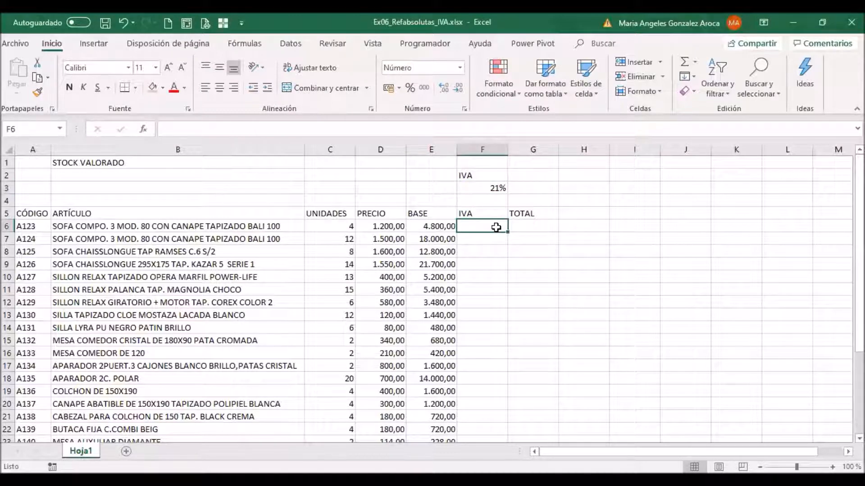
pyautogui.click(430, 227)
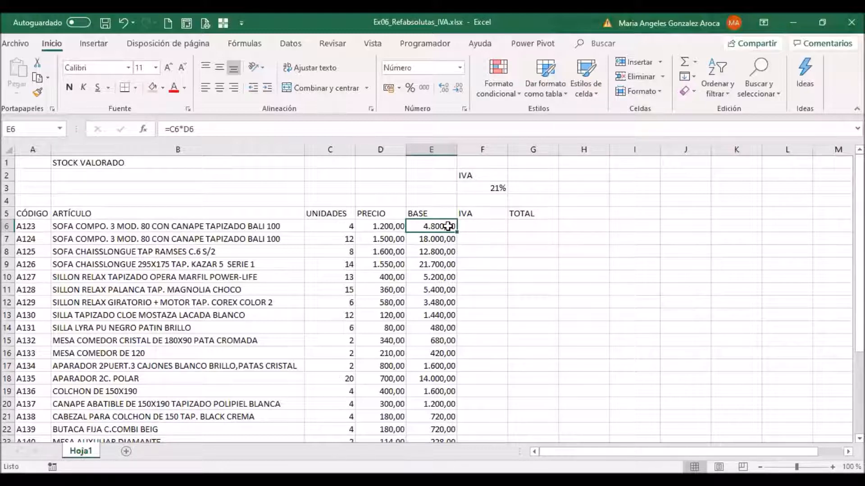
pyautogui.click(477, 225)
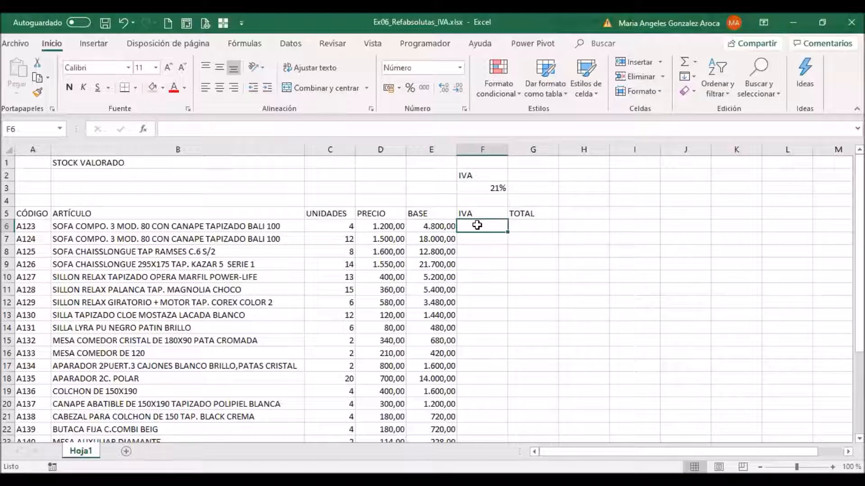
pyautogui.write('=')
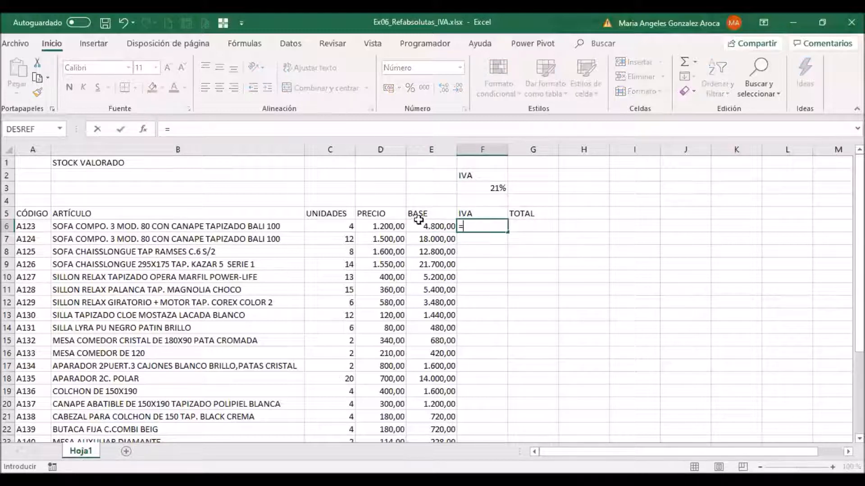
pyautogui.click(430, 229)
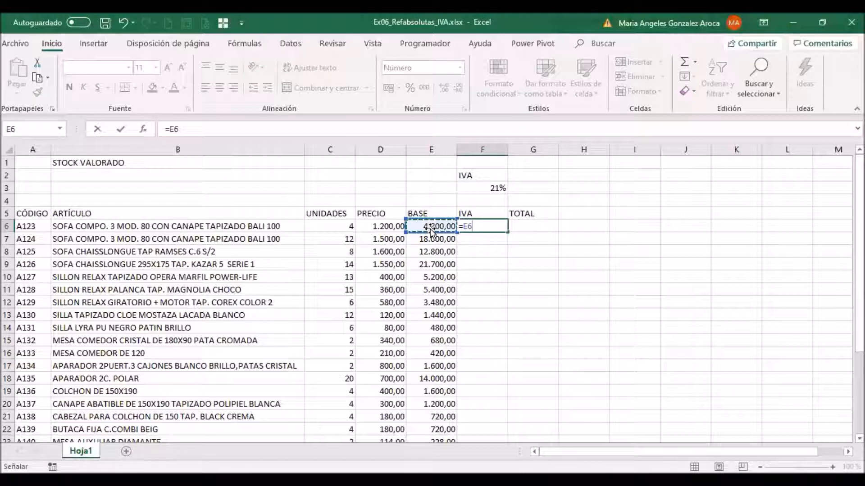
pyautogui.write('*')
pyautogui.click(489, 188)
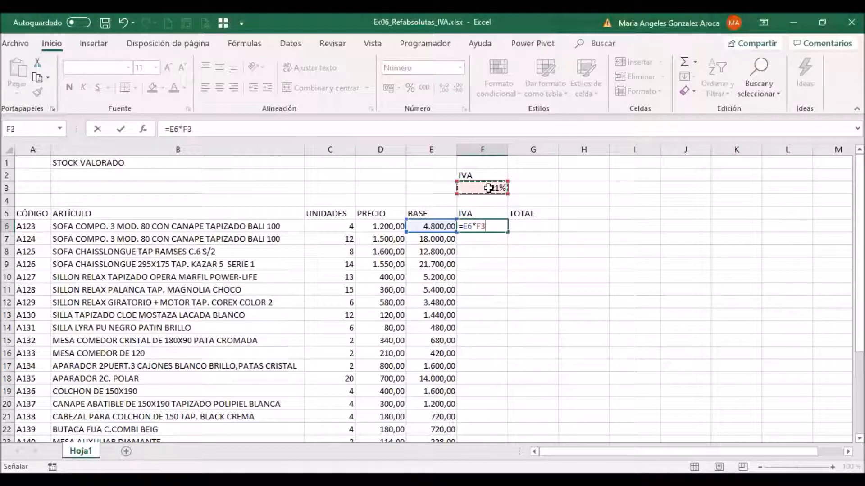
pyautogui.press('Return')
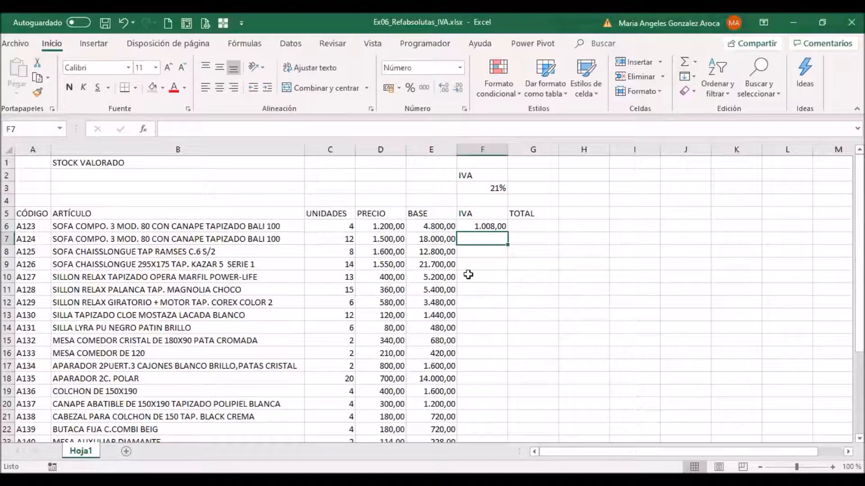
# Try filling the IVA formula from F6 down to F12, and examine the references in F6, F7 and F8.
pyautogui.click(492, 227)
pyautogui.moveTo(508, 232); pyautogui.dragTo(513, 306)
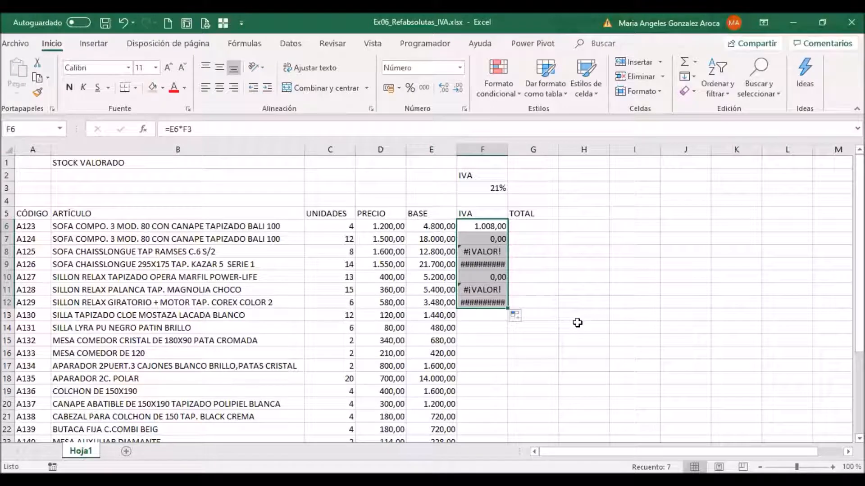
pyautogui.doubleClick(498, 226)
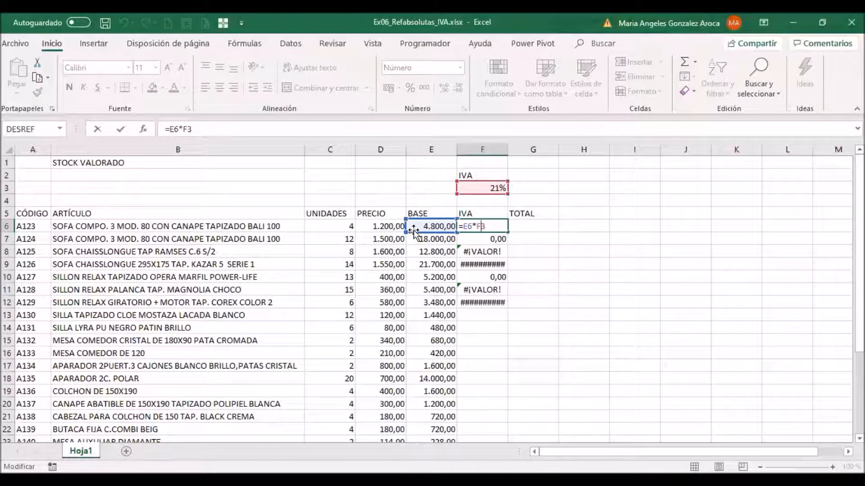
pyautogui.press('Return')
pyautogui.doubleClick(495, 242)
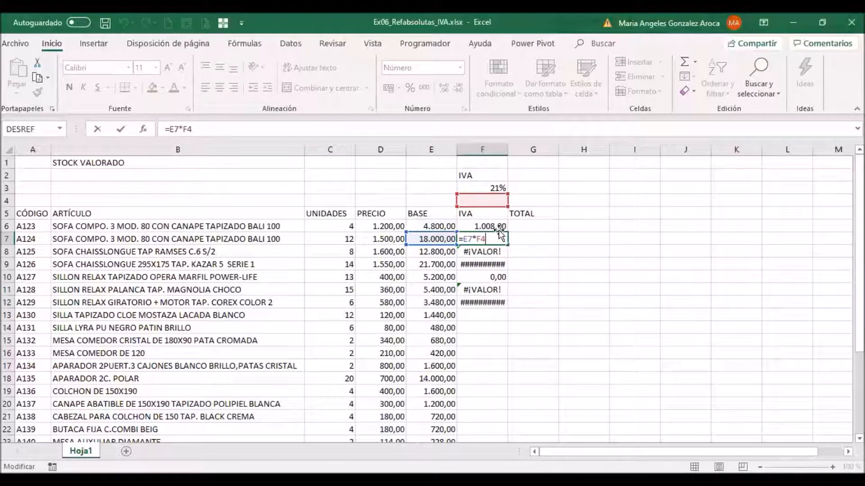
pyautogui.press('Escape')
pyautogui.click(483, 251)
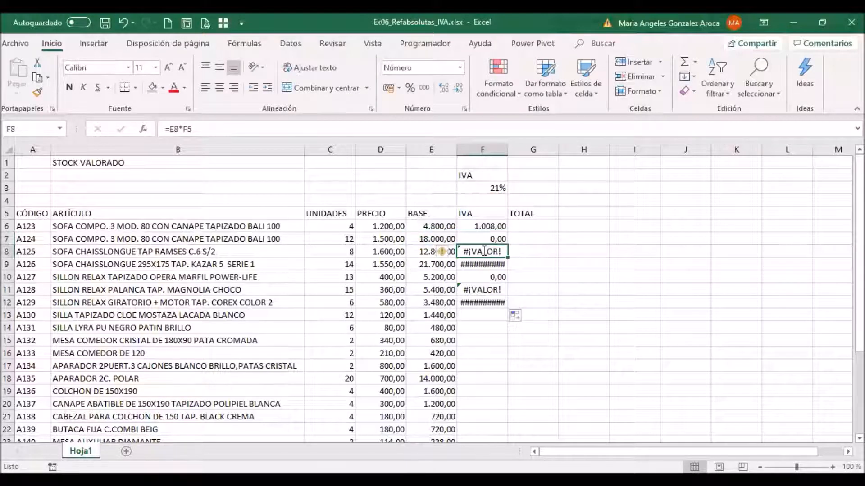
pyautogui.doubleClick(482, 251)
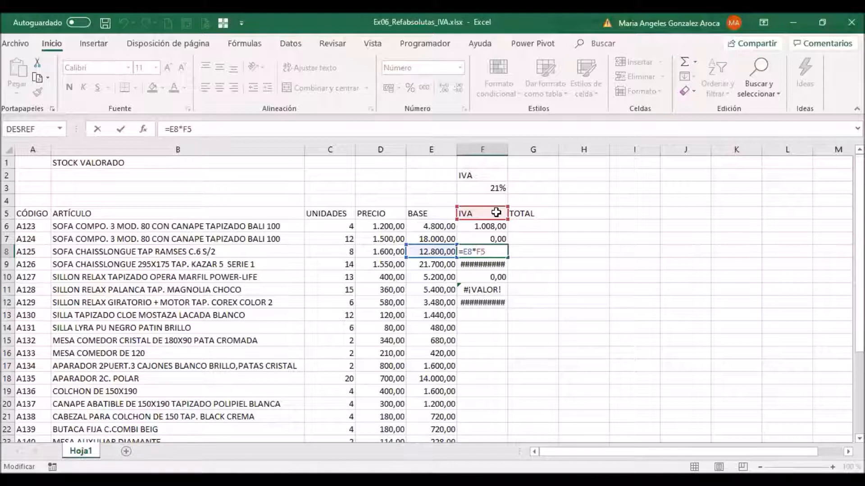
pyautogui.hotkey('ctrl', 'Return')
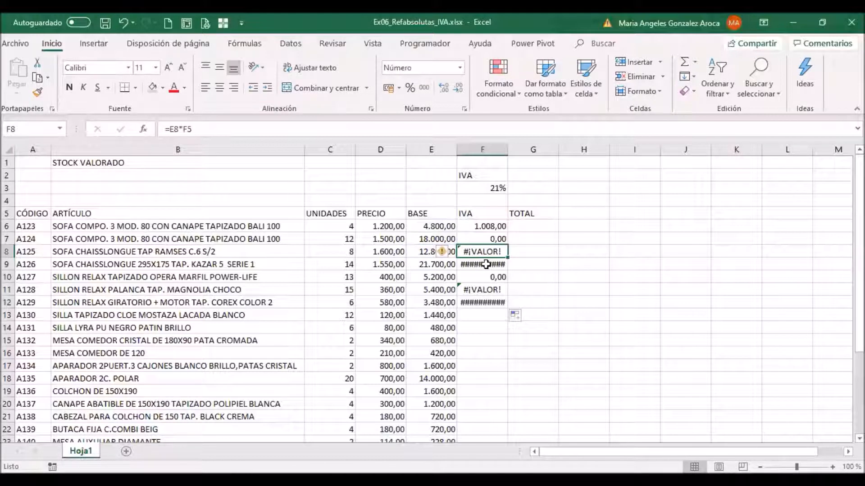
# Clear the copied IVA formulas from F7 to F13.
pyautogui.moveTo(501, 236); pyautogui.dragTo(504, 314)
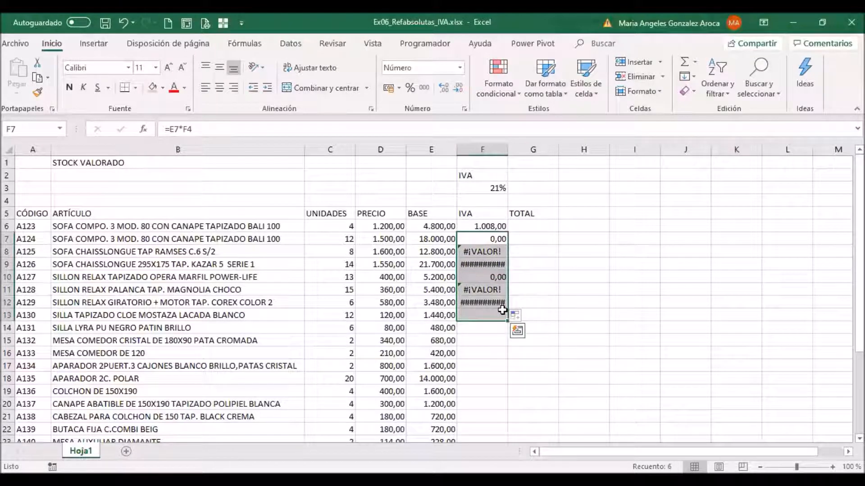
pyautogui.press('Delete')
pyautogui.click(582, 266)
# Make the F3 rate reference absolute in the first article's IVA formula in F6.
pyautogui.doubleClick(497, 226)
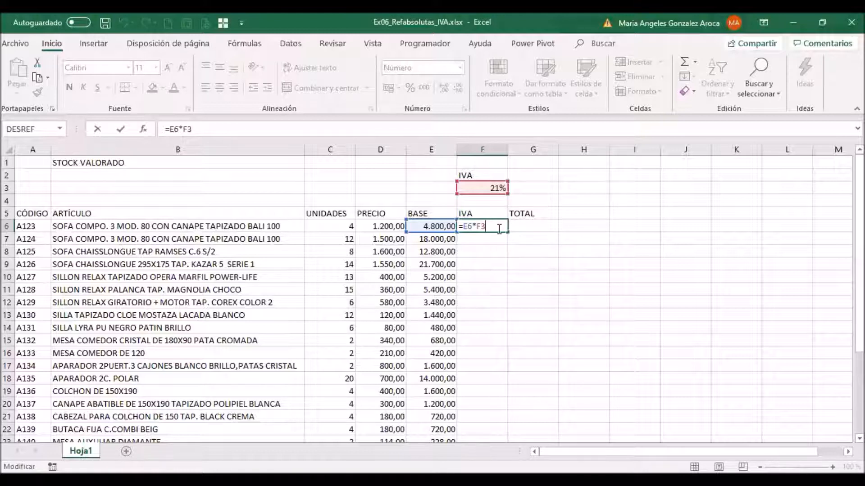
pyautogui.press('F4')
pyautogui.press('Return')
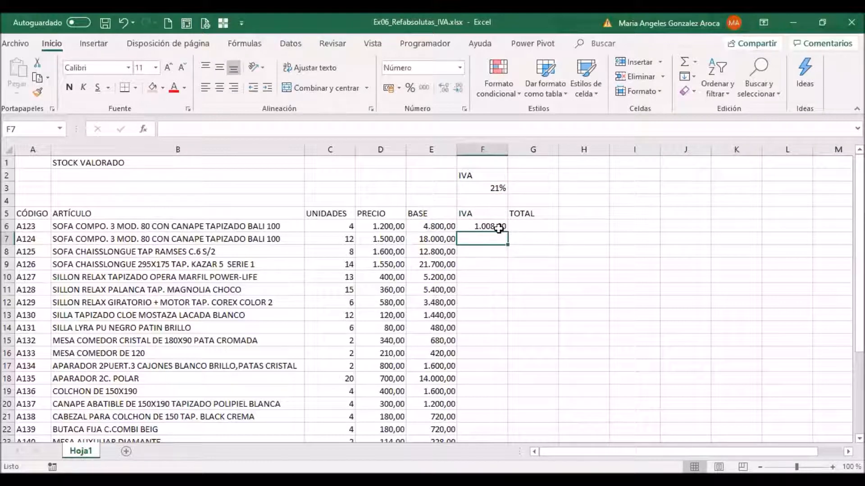
# Fill the IVA formula from F6 down to F23, and examine the references in F6, F7 and F8.
pyautogui.click(498, 229)
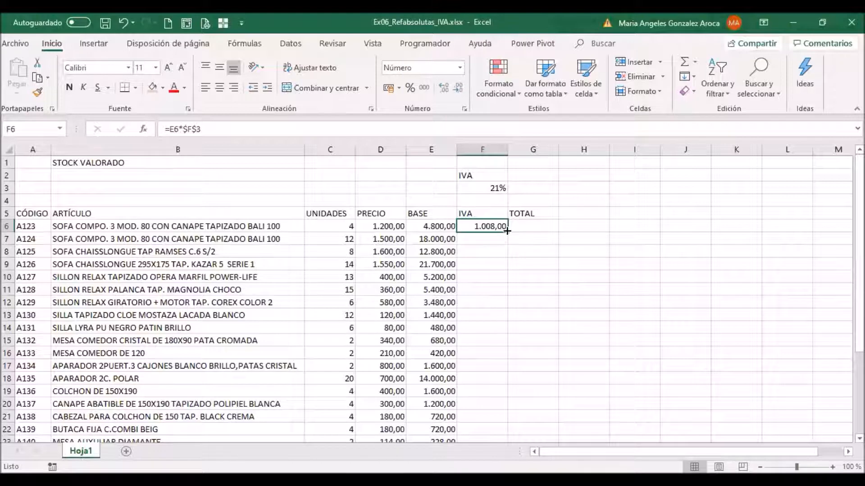
pyautogui.doubleClick(506, 230)
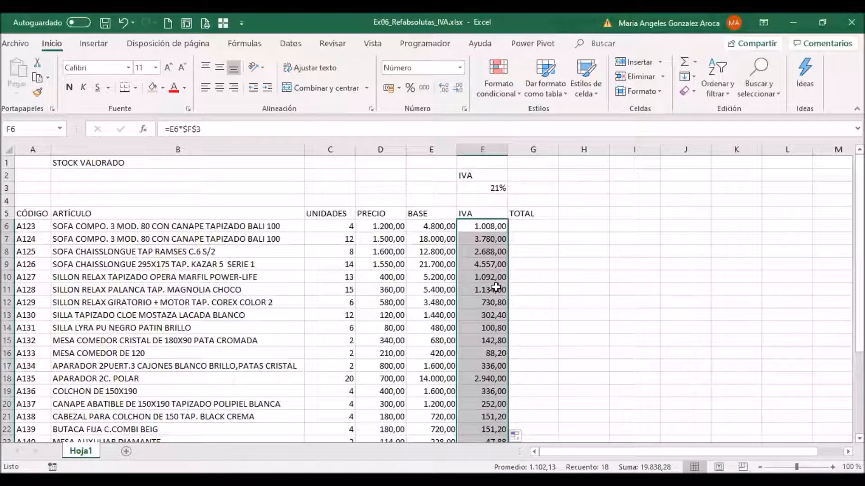
pyautogui.click(487, 239)
pyautogui.click(491, 226)
pyautogui.doubleClick(491, 228)
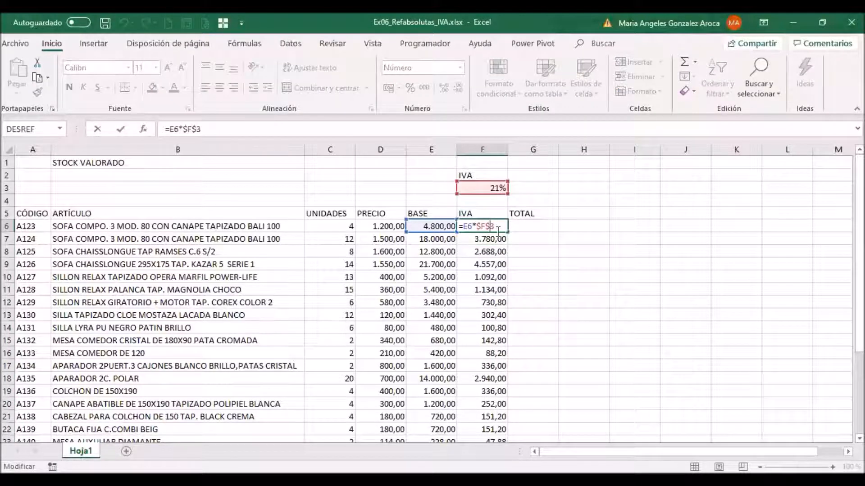
pyautogui.press('Return')
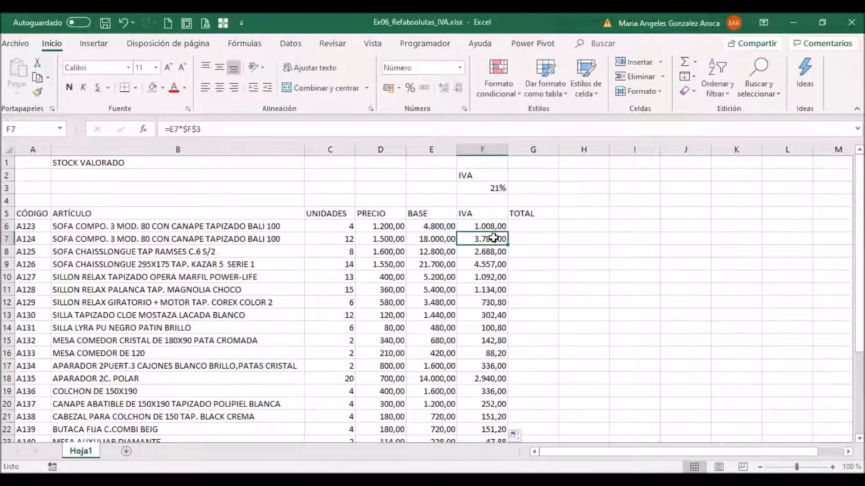
pyautogui.doubleClick(500, 240)
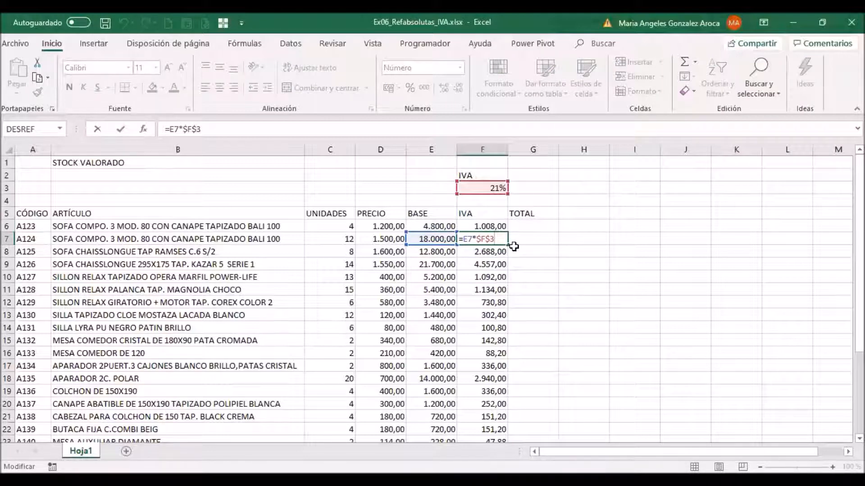
pyautogui.hotkey('ctrl', 'Return')
pyautogui.click(489, 253)
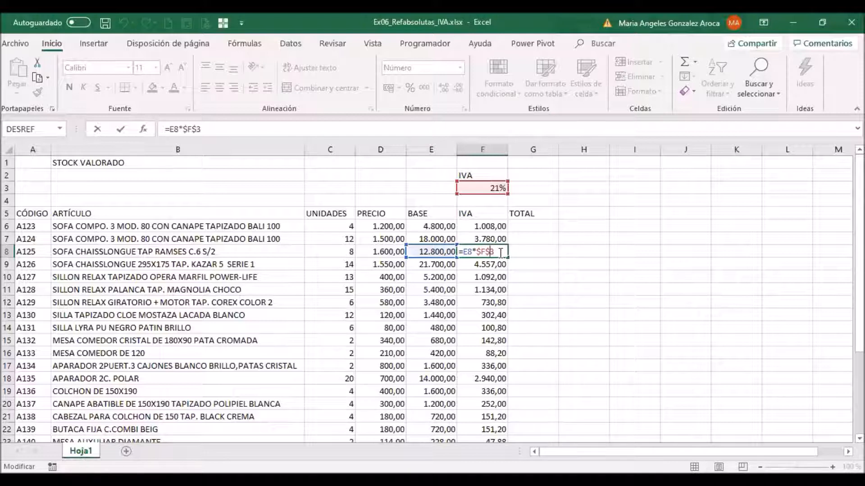
pyautogui.press('Return')
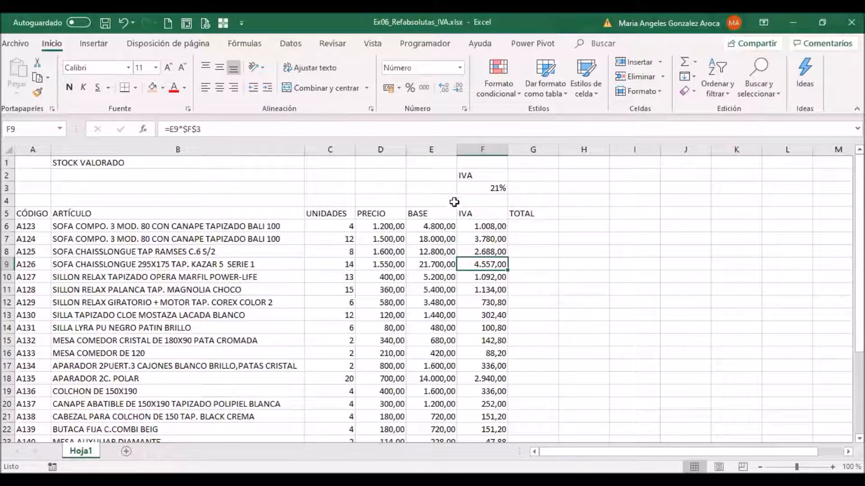
# Examine the IVA formula in F6 against the base in E6 and the rate in F3, and look over the whole IVA column.
pyautogui.click(487, 224)
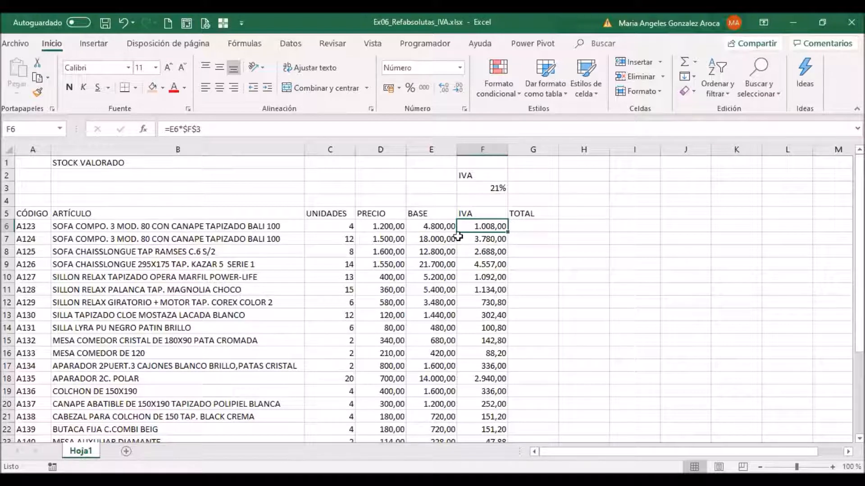
pyautogui.click(433, 226)
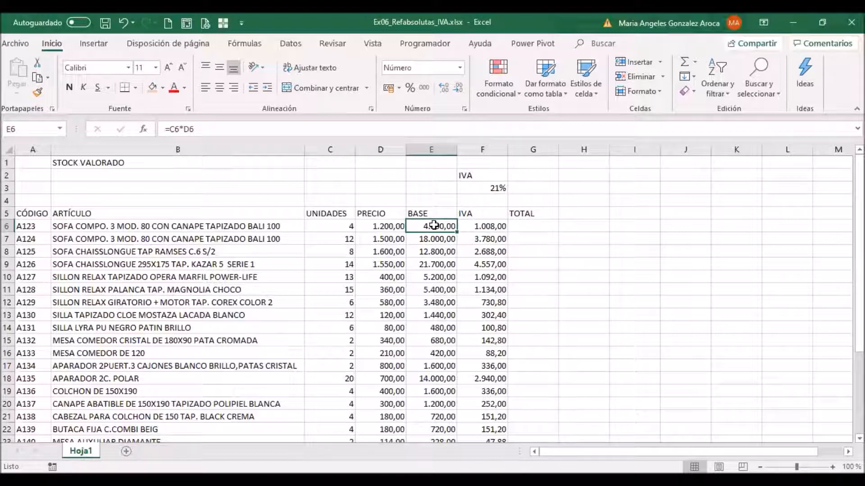
pyautogui.click(502, 187)
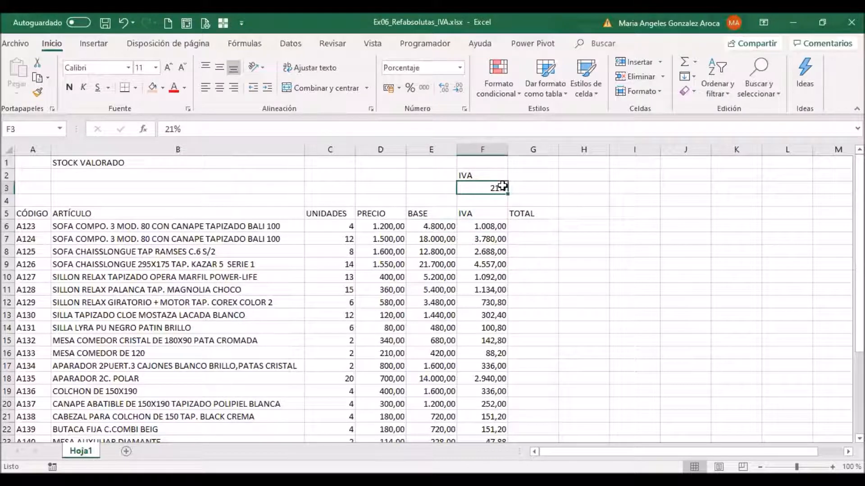
pyautogui.click(486, 226)
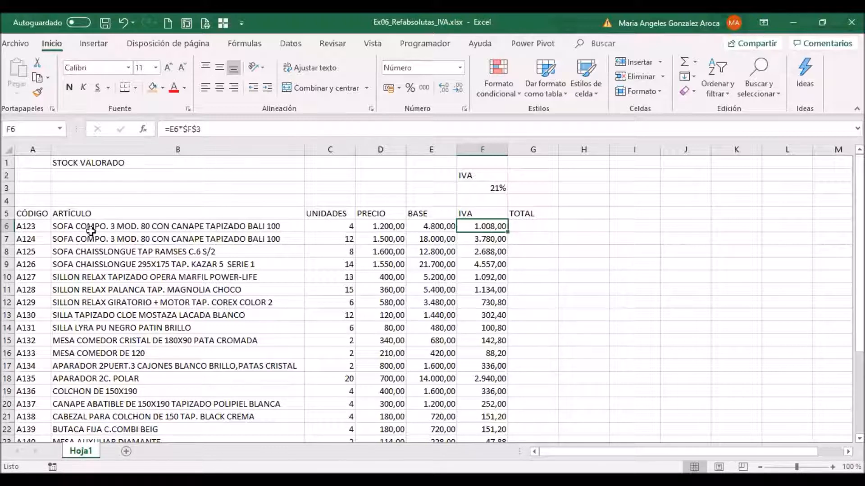
pyautogui.scroll(-1, 320, 289)
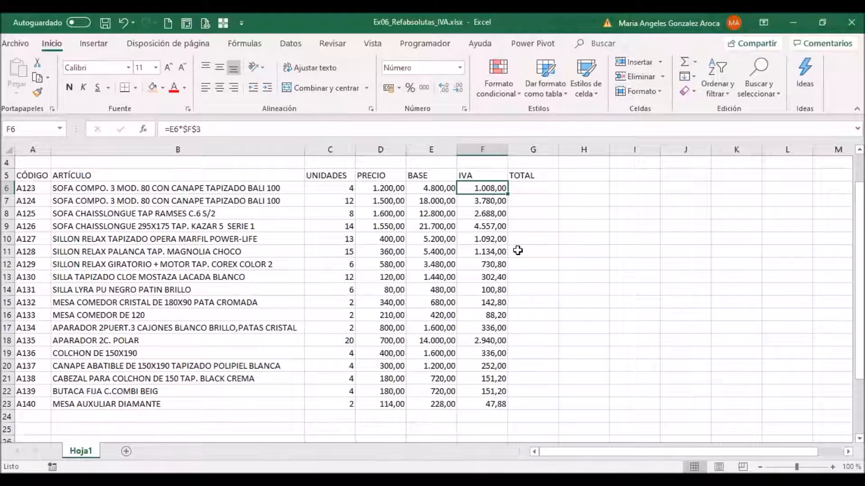
pyautogui.scroll(1, 518, 250)
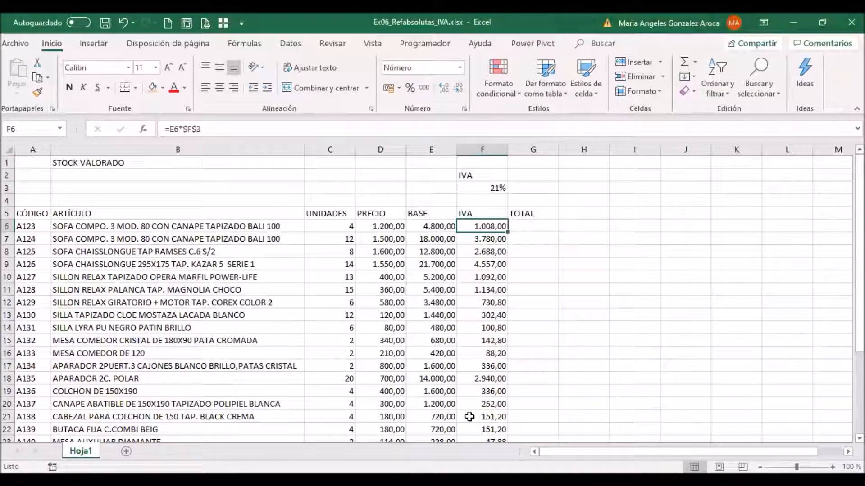
pyautogui.click(483, 187)
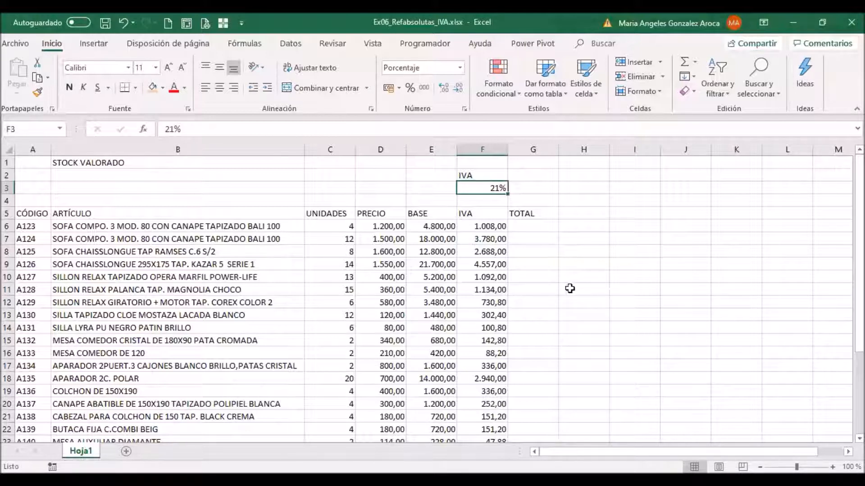
# Compare the references used by the formulas in F6, E16 and F16.
pyautogui.click(490, 228)
pyautogui.doubleClick(490, 228)
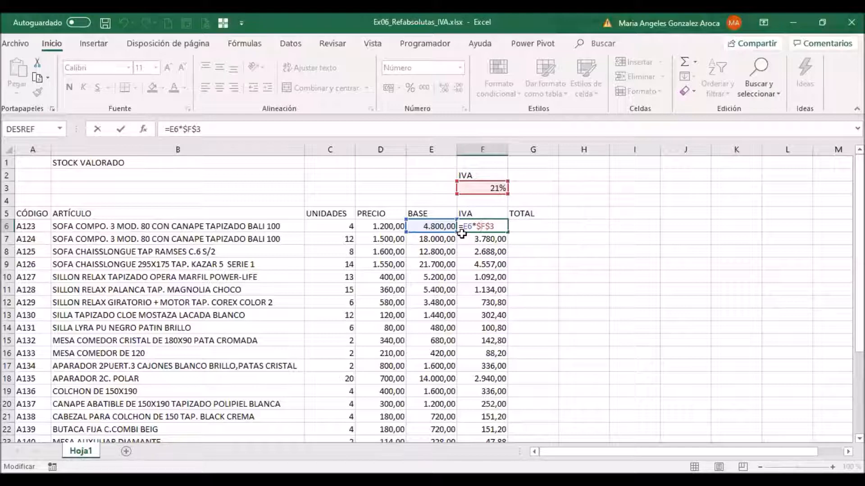
pyautogui.hotkey('ctrl', 'Return')
pyautogui.click(436, 355)
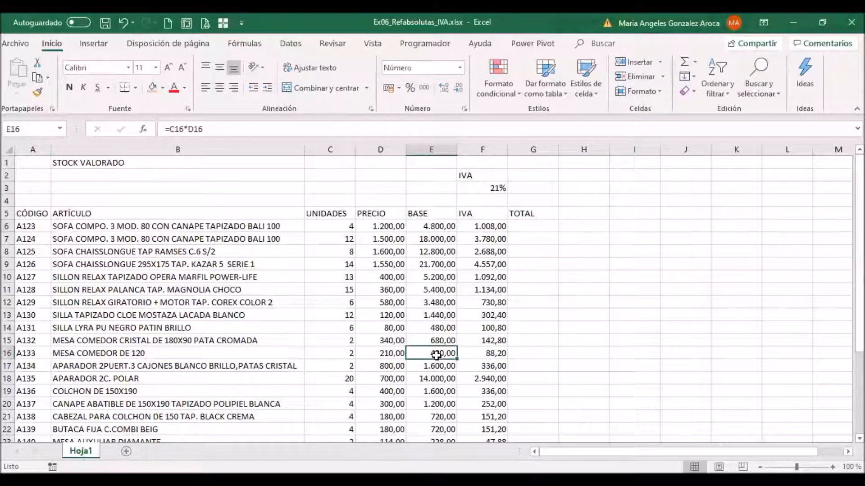
pyautogui.doubleClick(436, 355)
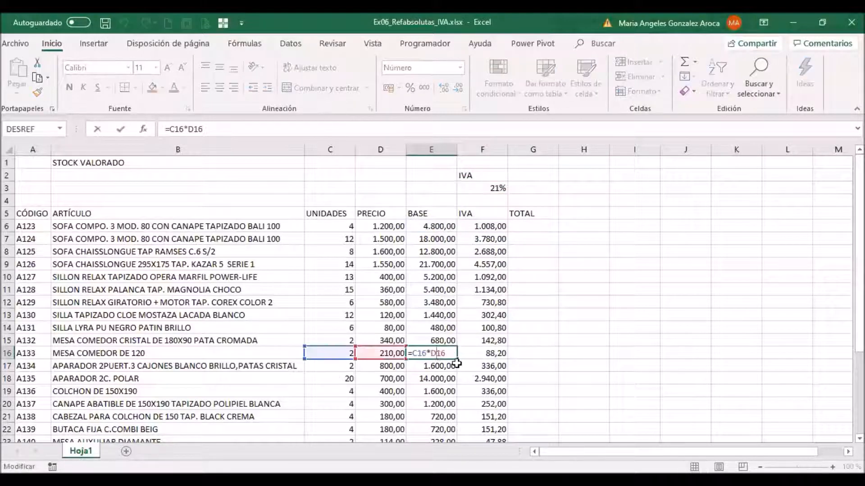
pyautogui.click(485, 359)
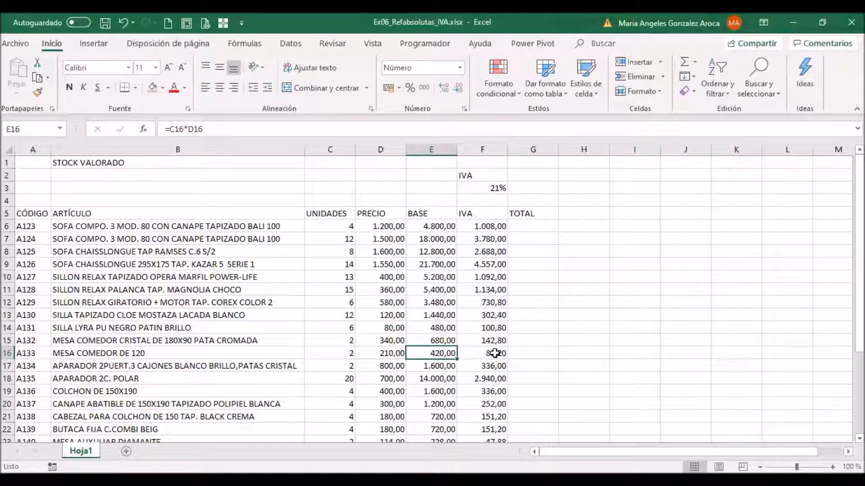
pyautogui.doubleClick(494, 354)
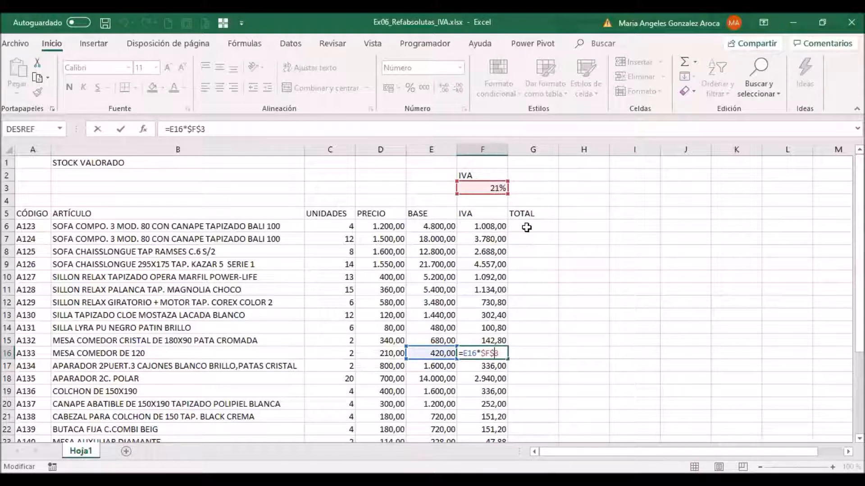
pyautogui.hotkey('ctrl', 'Return')
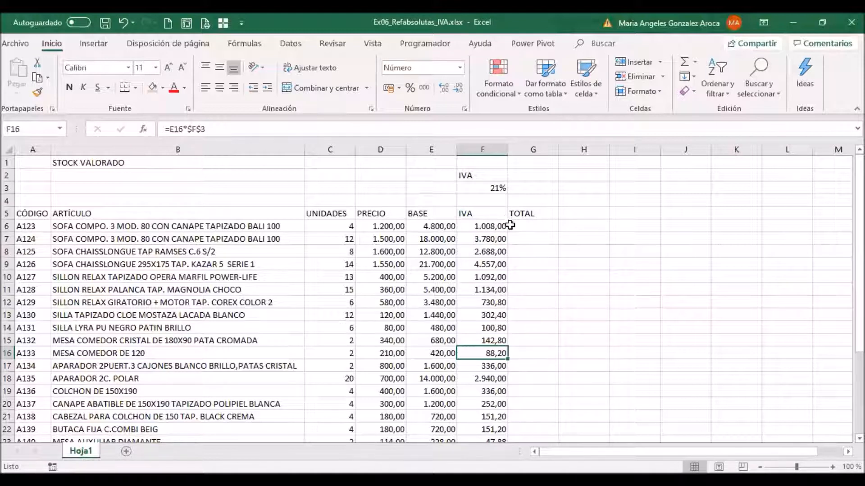
# Enter the formula =E6+F6 in G6 to calculate the first article's total.
pyautogui.click(532, 229)
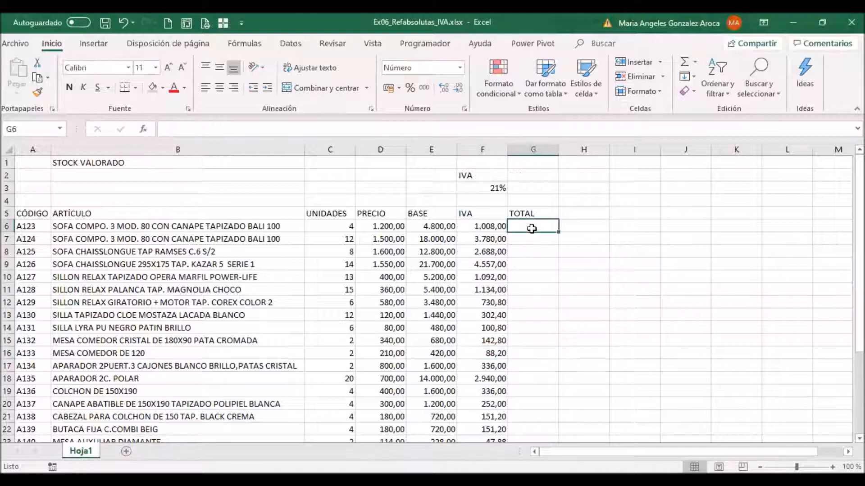
pyautogui.write('=')
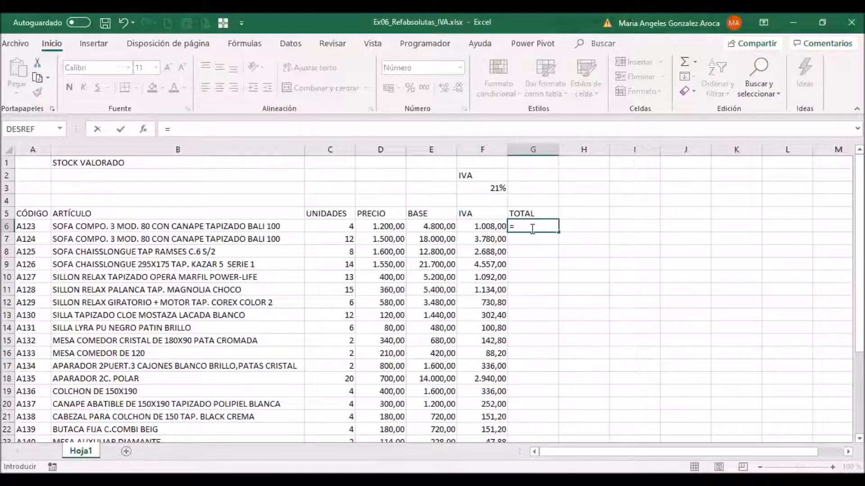
pyautogui.click(425, 225)
pyautogui.write('+')
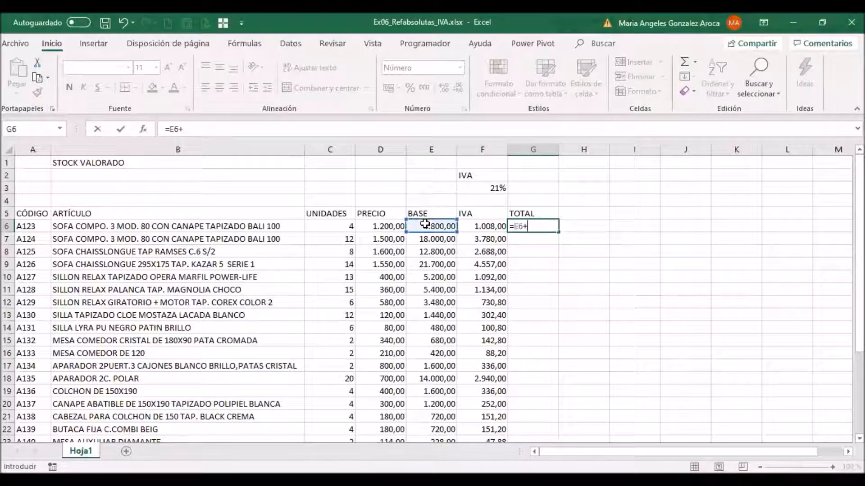
pyautogui.click(486, 224)
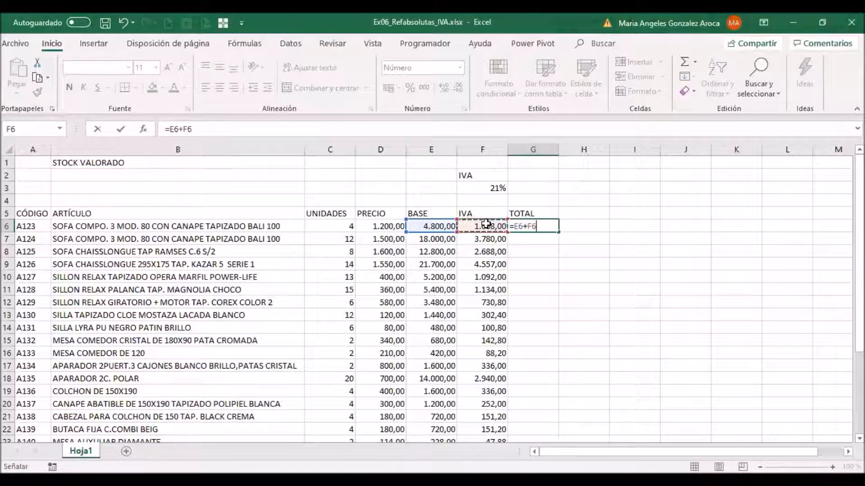
pyautogui.press('Return')
# Fill the total formula from G6 down to the last article in G23.
pyautogui.click(548, 228)
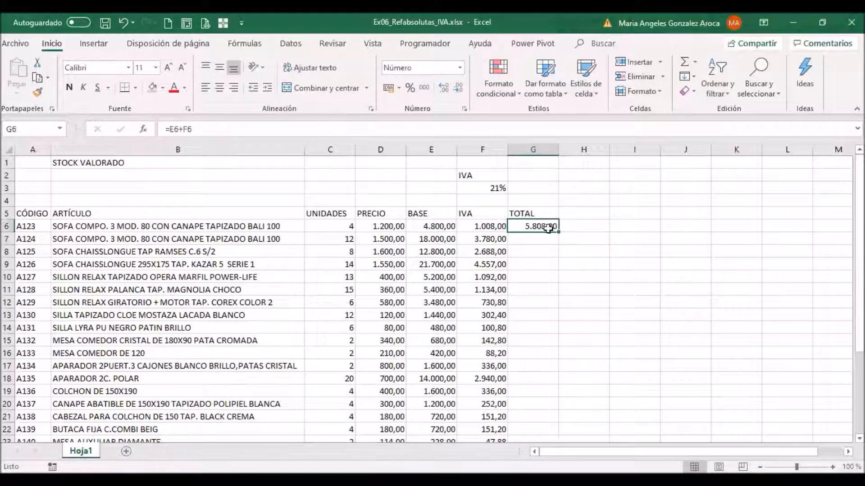
pyautogui.doubleClick(558, 232)
pyautogui.scroll(-2, 544, 244)
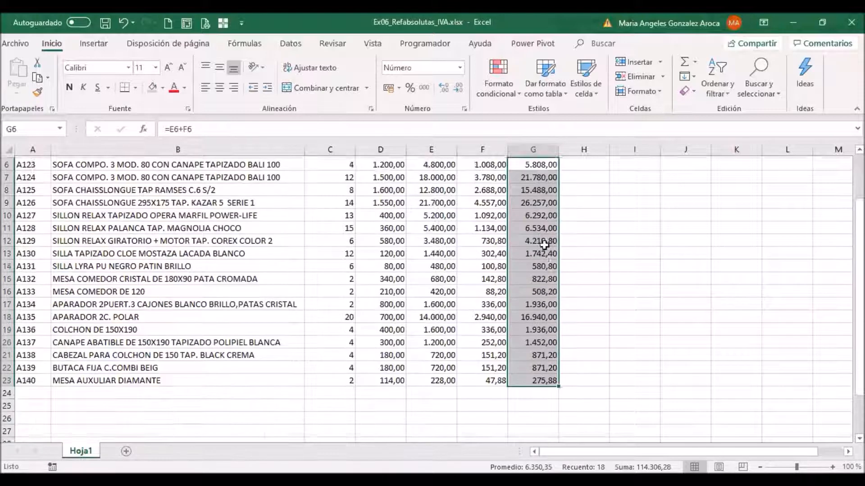
pyautogui.scroll(-1, 544, 244)
# Enter the label Totales in B24 below the articles and right-align it.
pyautogui.click(351, 379)
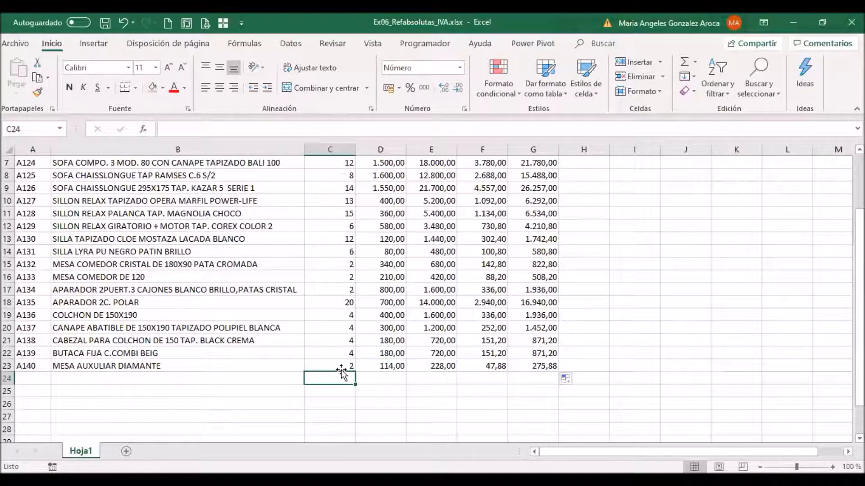
pyautogui.click(274, 378)
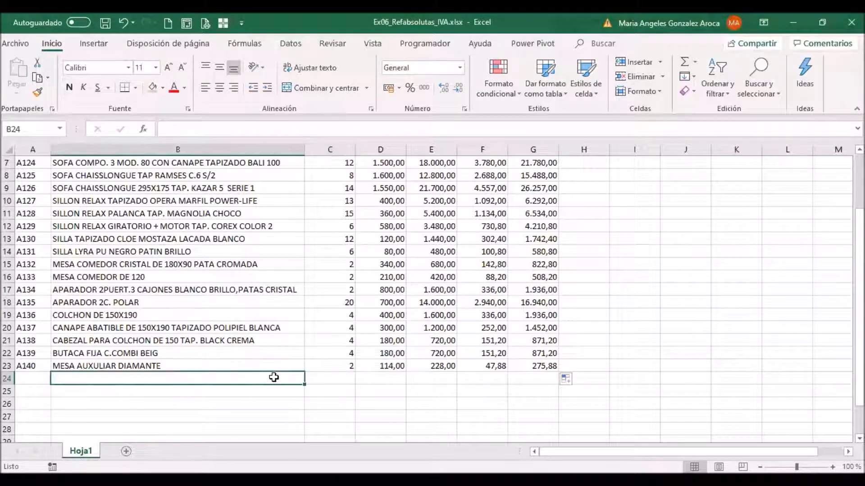
pyautogui.write('Tot')
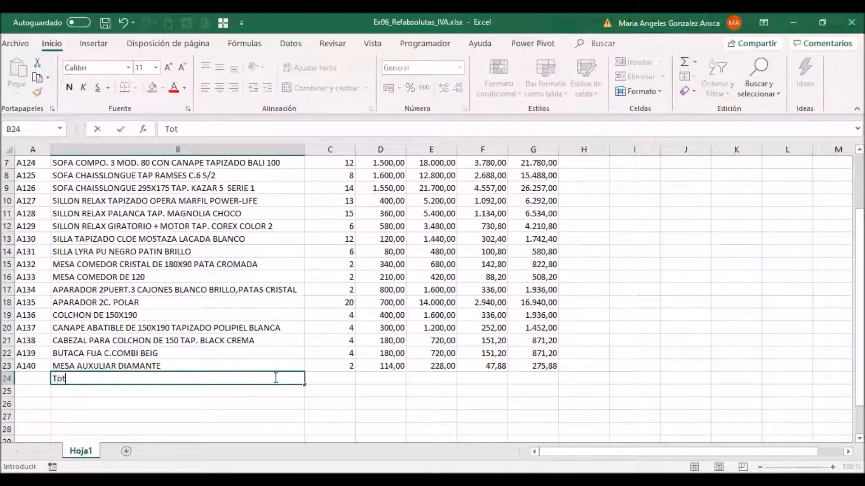
pyautogui.write('ales')
pyautogui.click(260, 396)
pyautogui.click(243, 378)
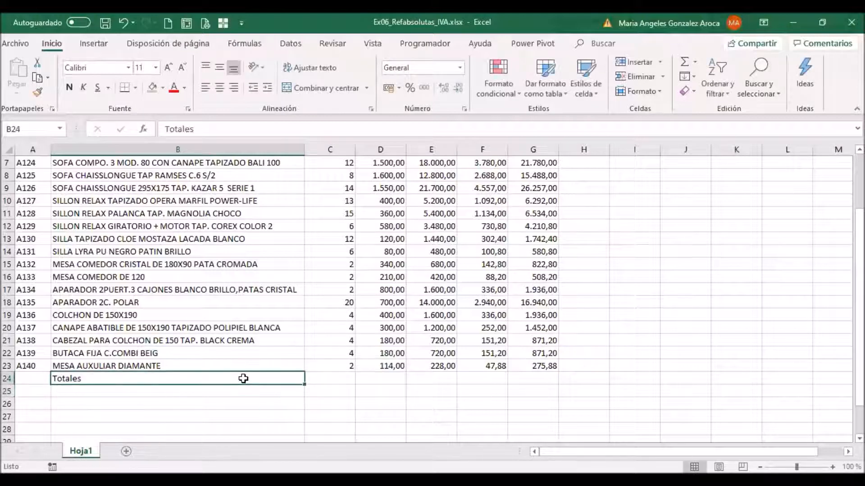
pyautogui.click(234, 88)
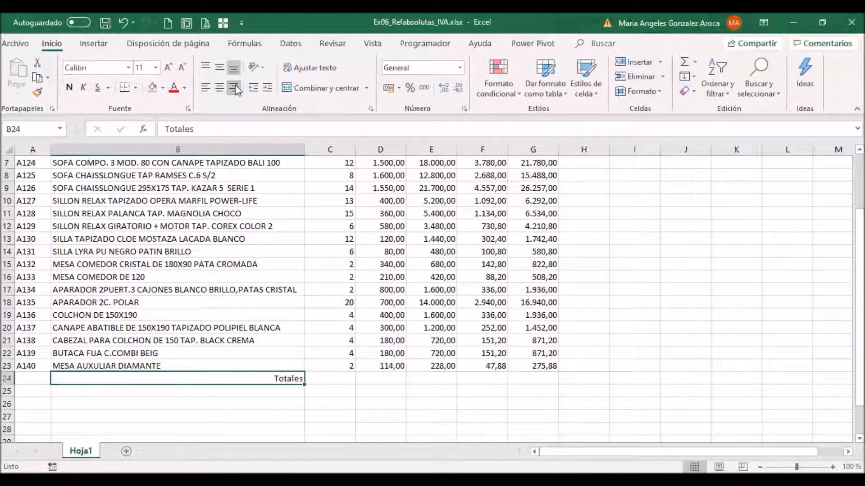
# Sum the units in C24 with =SUMA(C6:C23) and fill the formula across to G24.
pyautogui.click(342, 376)
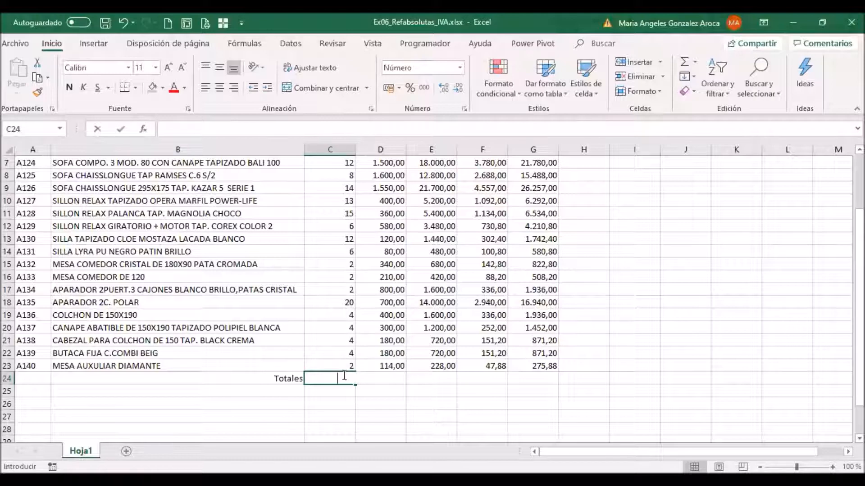
pyautogui.hotkey('alt', '=')
pyautogui.press('Return')
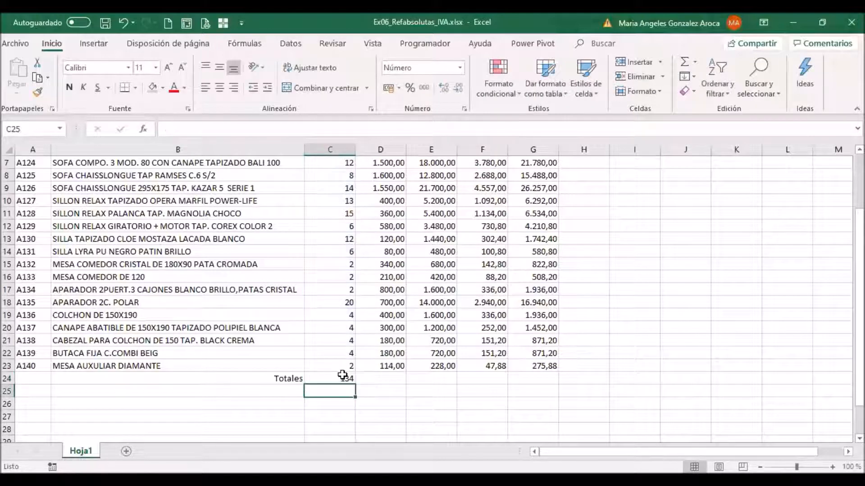
pyautogui.click(348, 376)
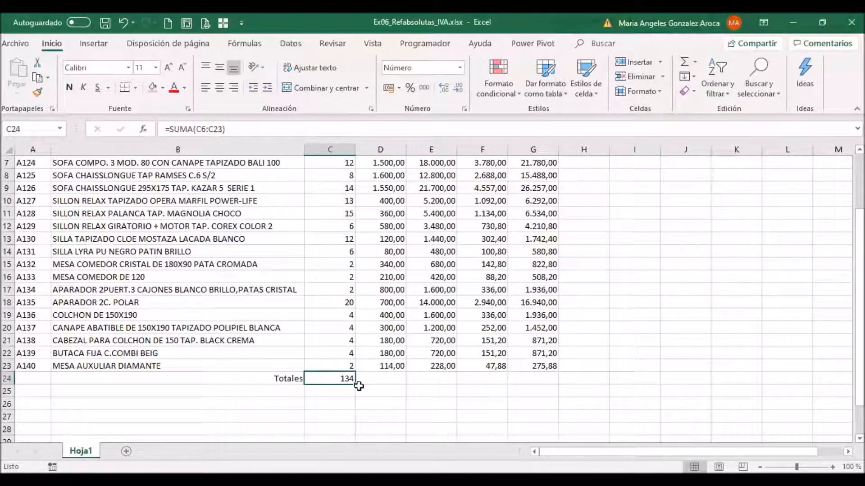
pyautogui.moveTo(354, 384); pyautogui.dragTo(554, 397)
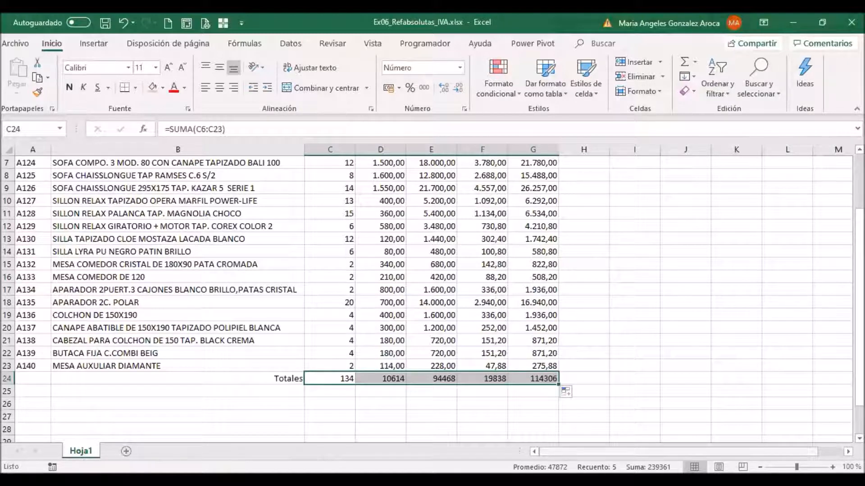
# Copy the number format of D23 onto the totals in D24:G24 with the format painter.
pyautogui.click(345, 374)
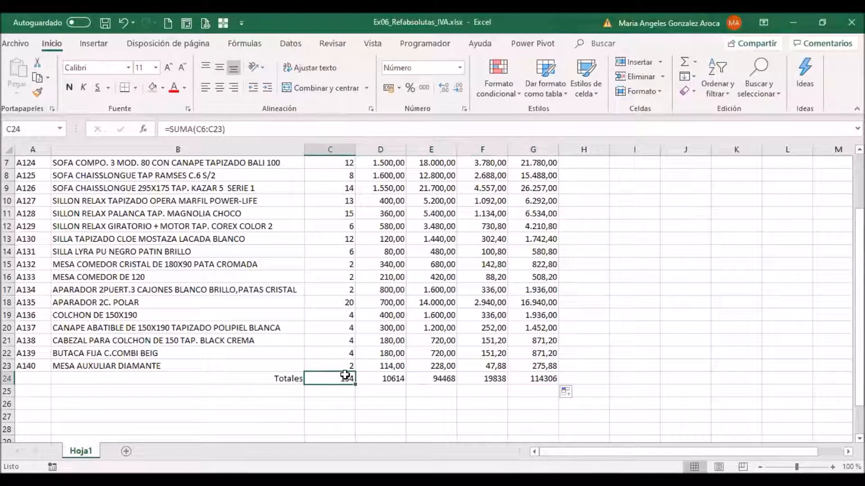
pyautogui.click(389, 378)
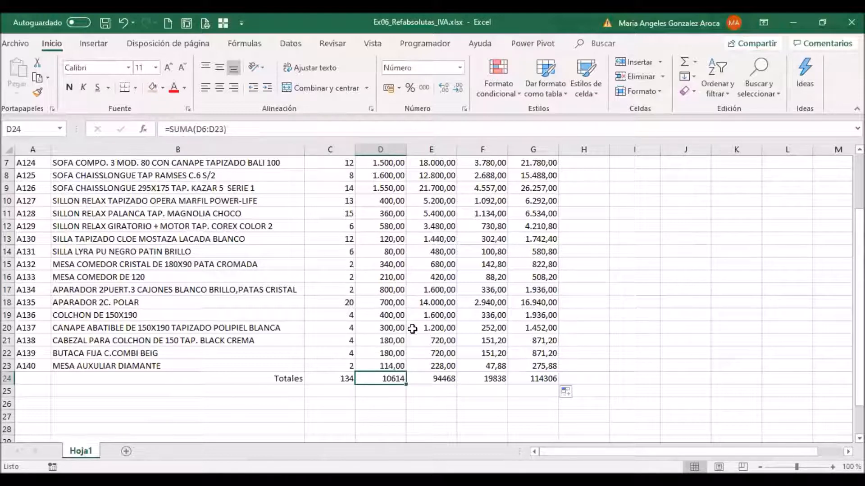
pyautogui.click(394, 366)
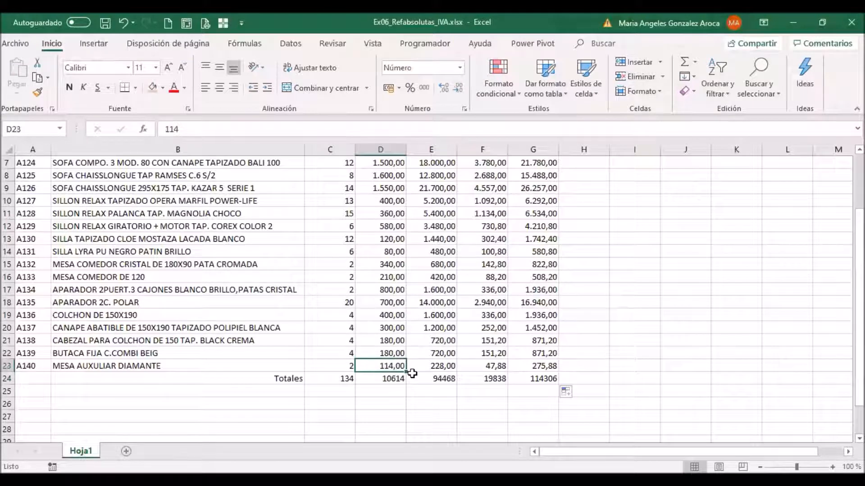
pyautogui.click(37, 93)
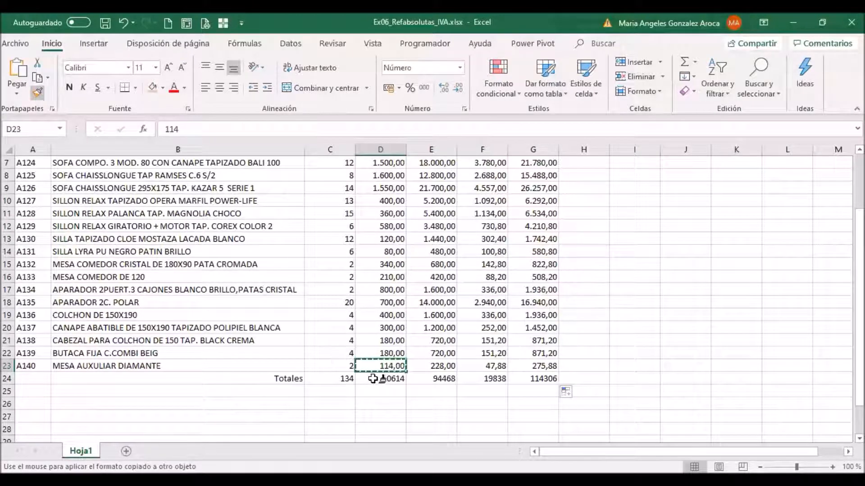
pyautogui.moveTo(374, 379); pyautogui.dragTo(545, 380)
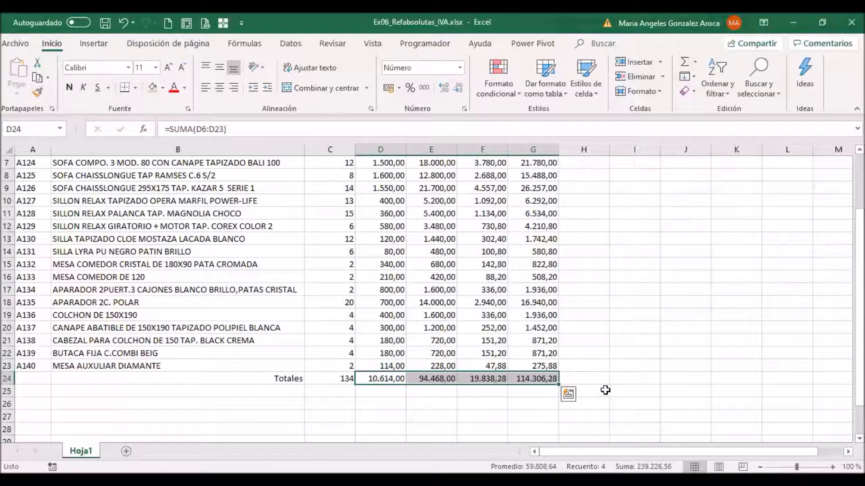
pyautogui.click(622, 366)
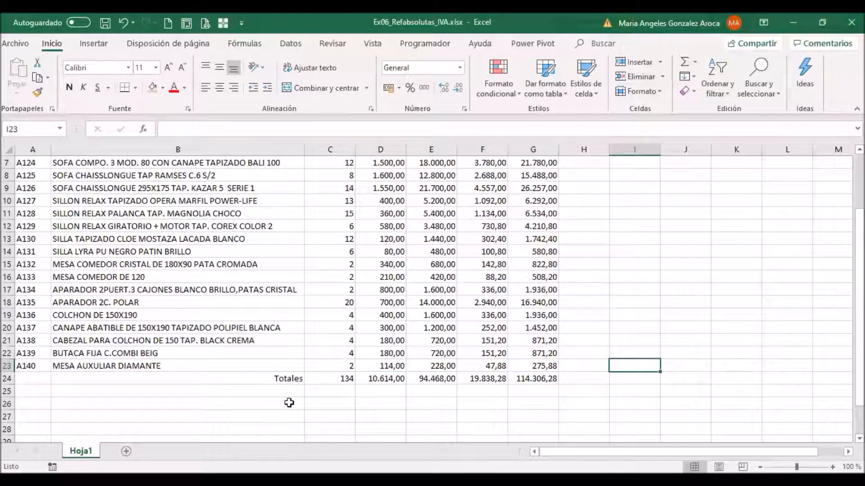
# Make the Totales label in B24 and the column headers in A5:G5 bold.
pyautogui.click(280, 379)
pyautogui.hotkey('ctrl', 'n')
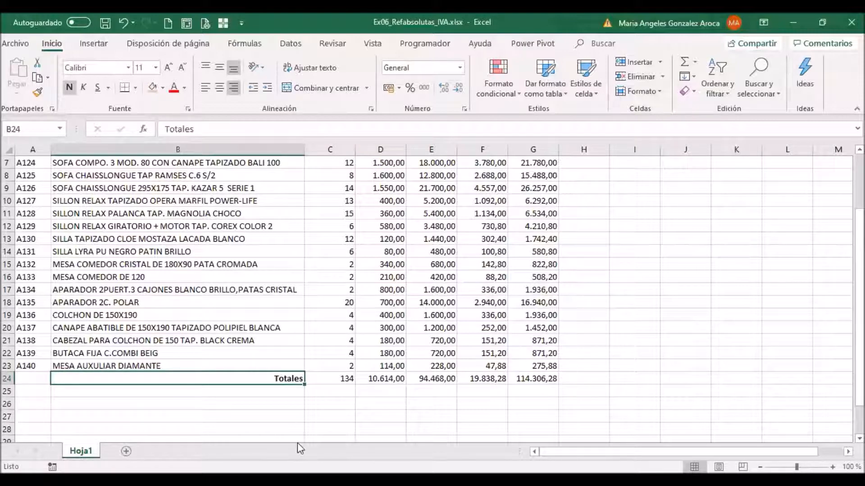
pyautogui.scroll(2, 178, 216)
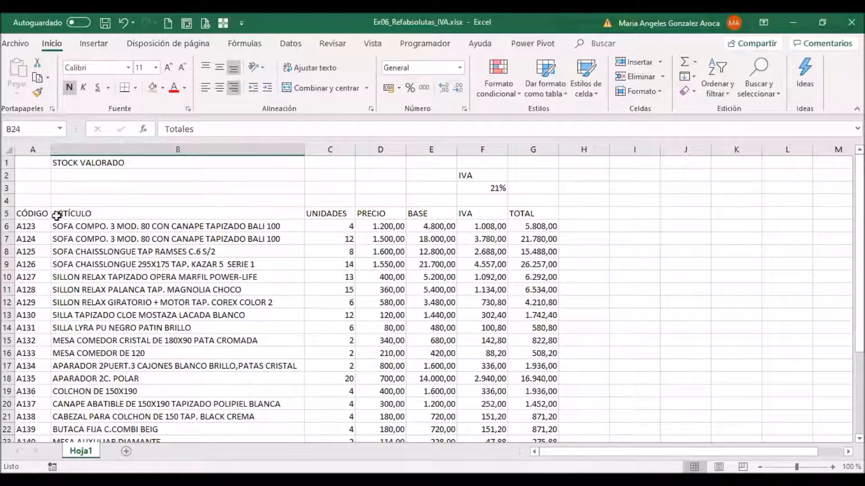
pyautogui.moveTo(23, 214); pyautogui.dragTo(530, 216)
pyautogui.hotkey('ctrl', 'n')
# Center the headers UNIDADES to TOTAL in C5:G5 and the CÓDIGO header in A5.
pyautogui.click(338, 215)
pyautogui.moveTo(328, 215); pyautogui.dragTo(520, 213)
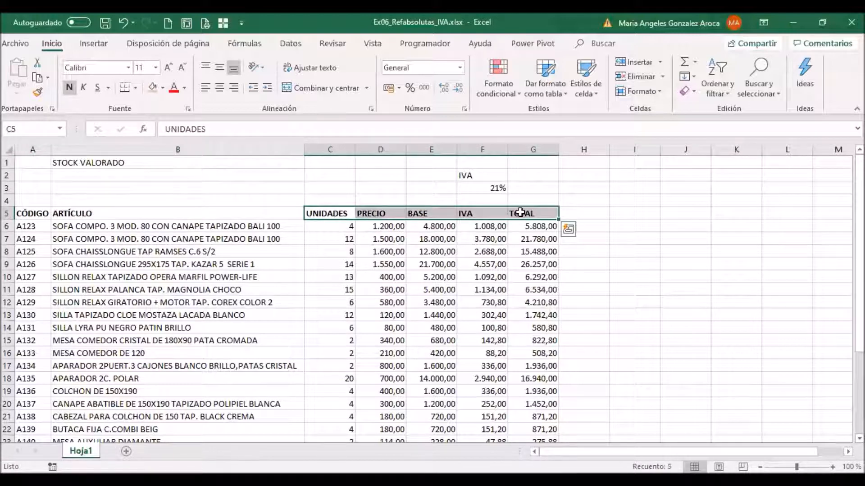
pyautogui.hotkey('ctrl', 't')
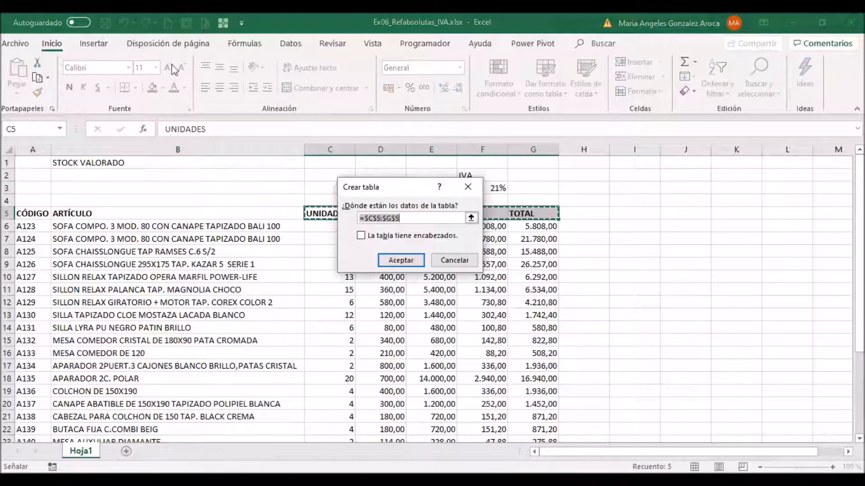
pyautogui.press('Escape')
pyautogui.click(220, 87)
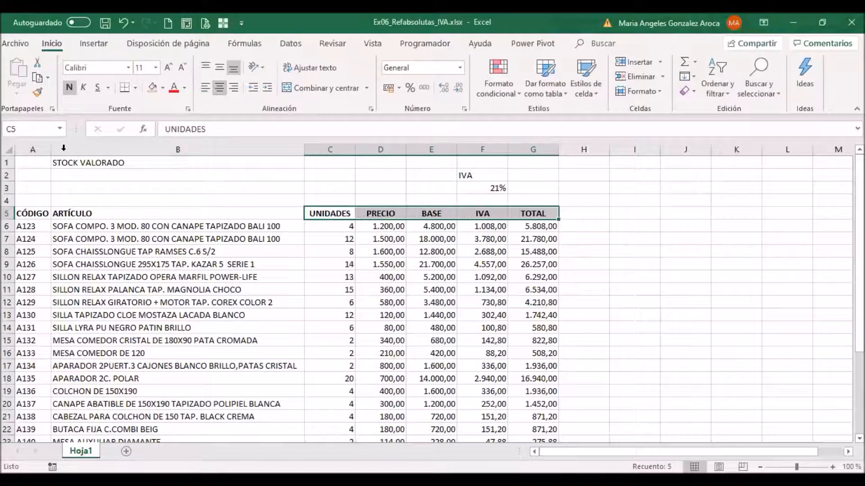
pyautogui.click(39, 213)
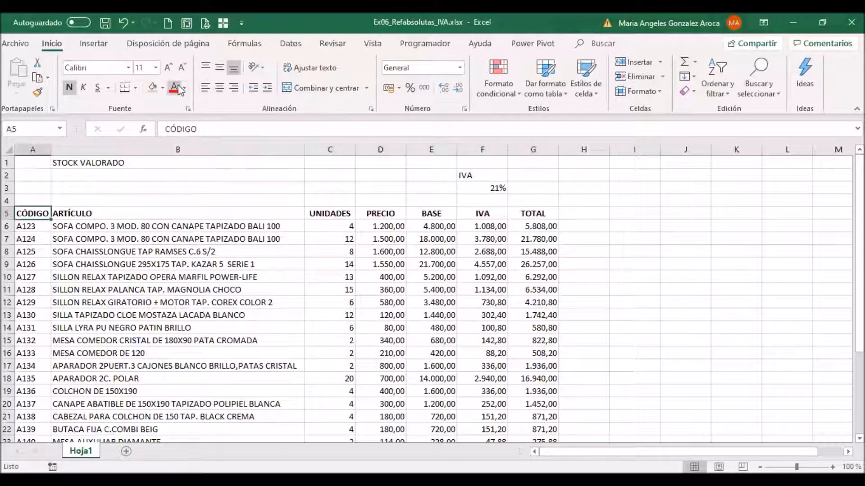
pyautogui.click(220, 87)
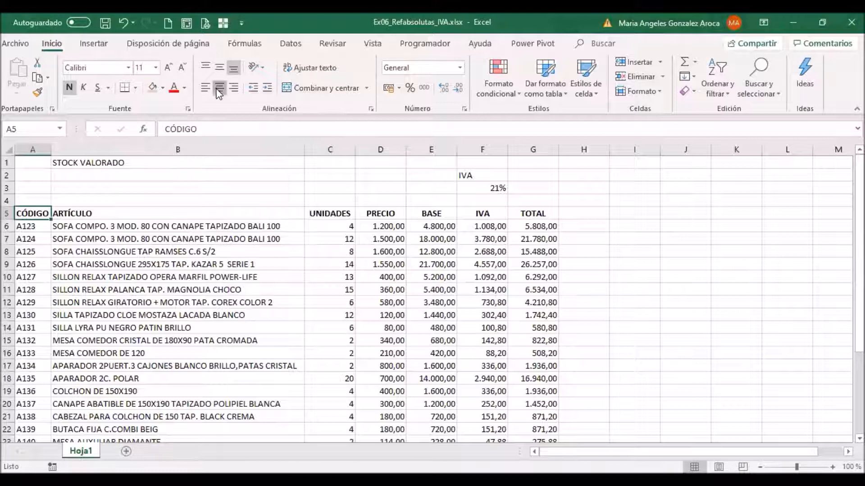
pyautogui.click(134, 218)
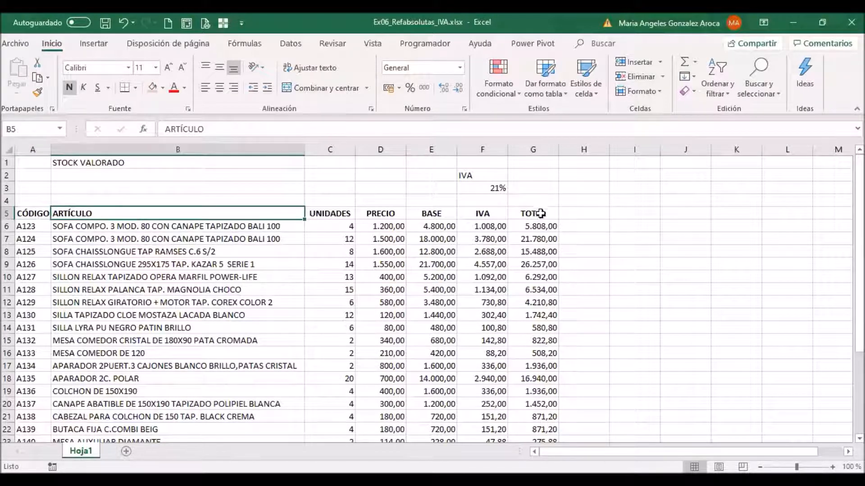
# Center the IVA label and rate in F2:F3 and make the IVA label bold.
pyautogui.moveTo(482, 172); pyautogui.dragTo(495, 187)
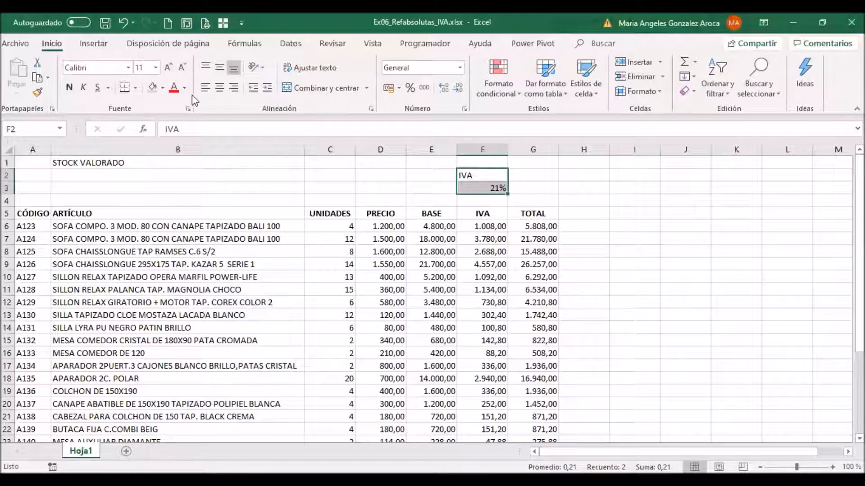
pyautogui.click(216, 91)
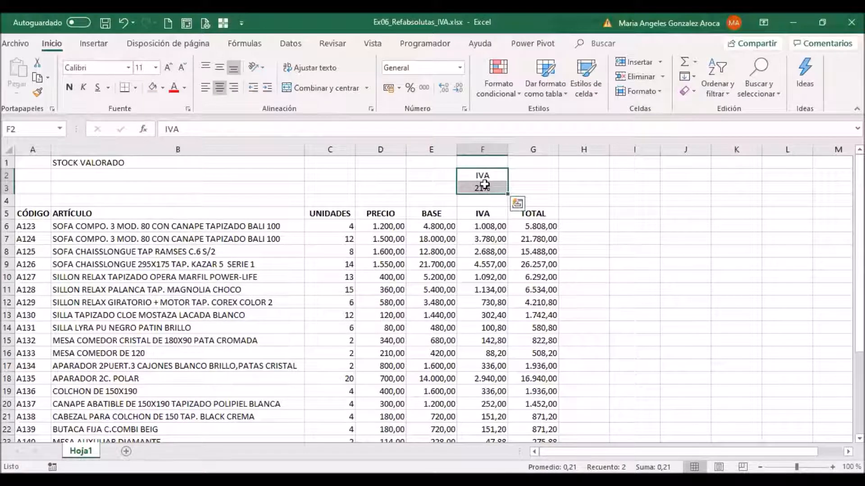
pyautogui.click(460, 175)
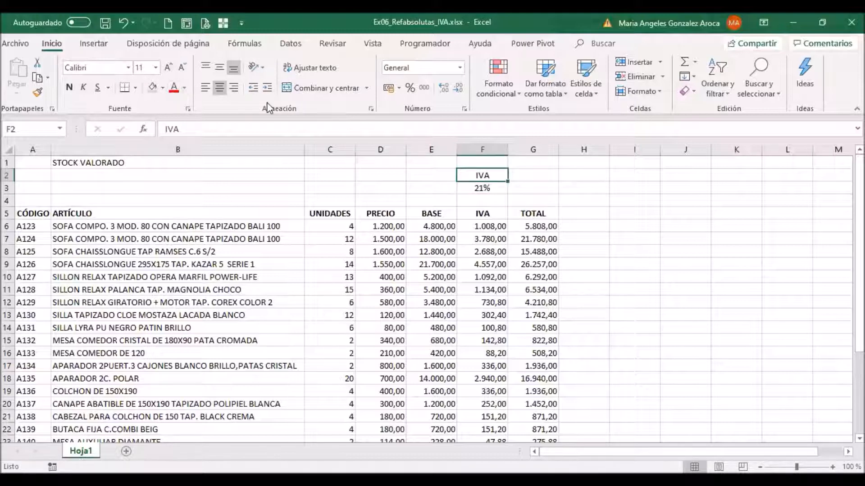
pyautogui.hotkey('ctrl', 'n')
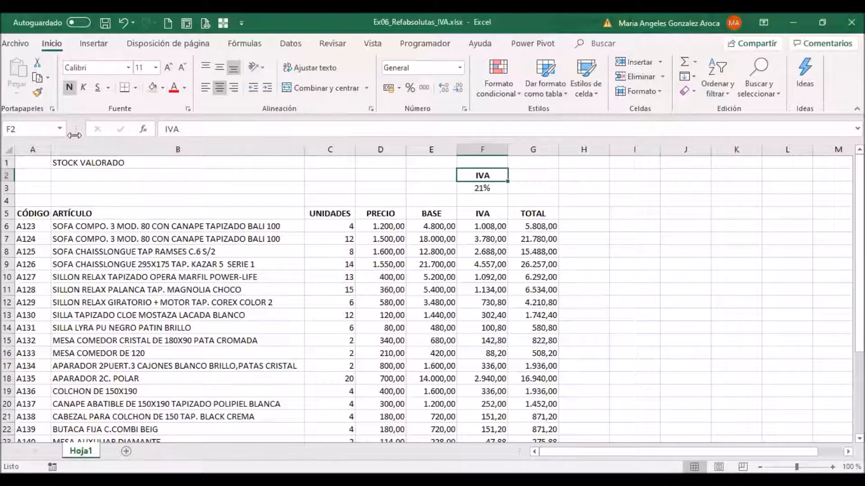
# Apply all borders to the headers and article rows in A5:G23.
pyautogui.scroll(-1, 30, 242)
pyautogui.moveTo(27, 176); pyautogui.dragTo(525, 401)
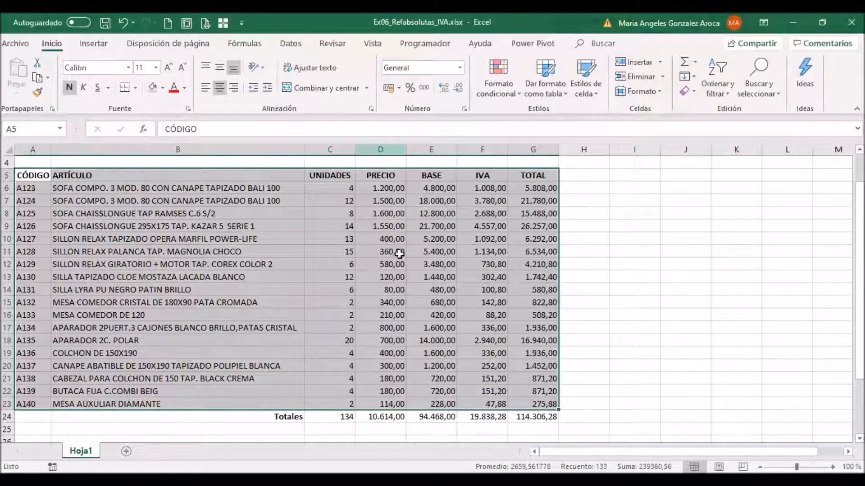
pyautogui.click(136, 89)
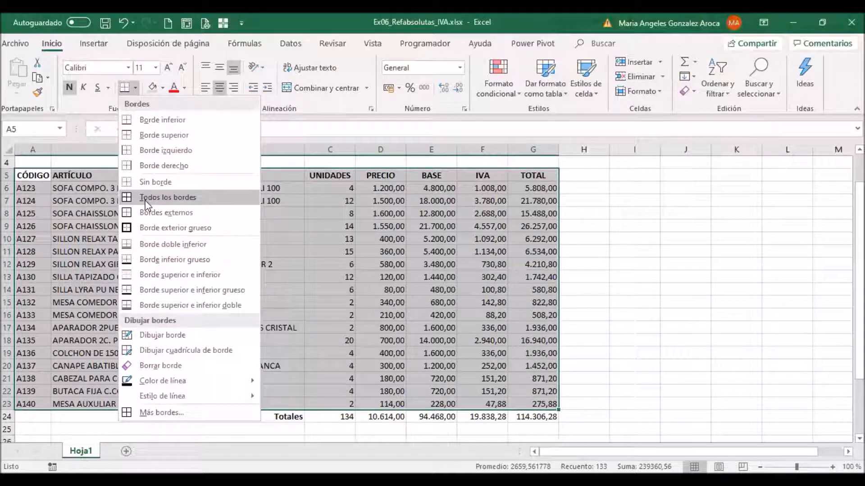
pyautogui.click(145, 200)
# Apply all borders to the totals in B24:G24 and the IVA cells F2:F3.
pyautogui.moveTo(299, 417); pyautogui.dragTo(518, 411)
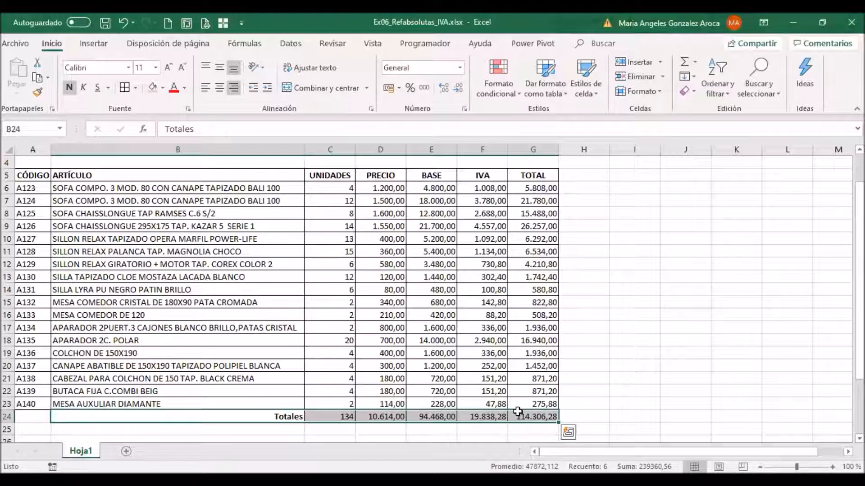
pyautogui.scroll(1, 517, 411)
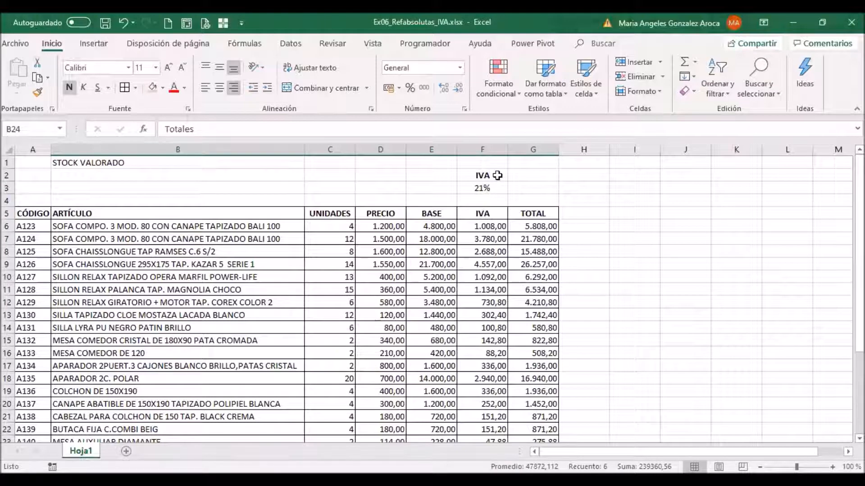
pyautogui.moveTo(497, 175); pyautogui.dragTo(498, 186)
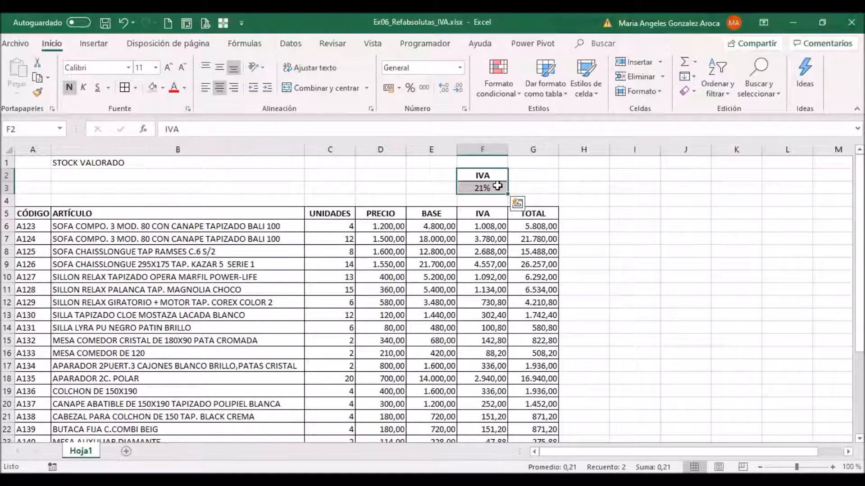
# Format the STOCK VALORADO title in B1 as centered text at size 16 with a border.
pyautogui.click(165, 171)
pyautogui.click(163, 160)
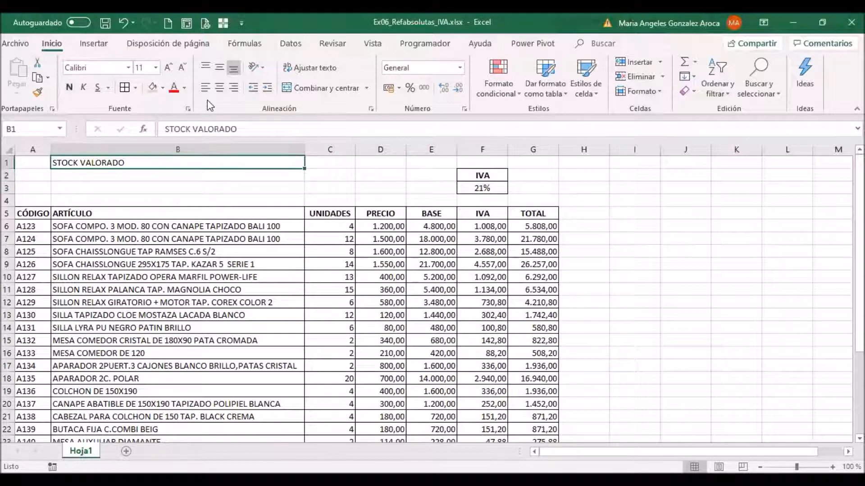
pyautogui.click(220, 89)
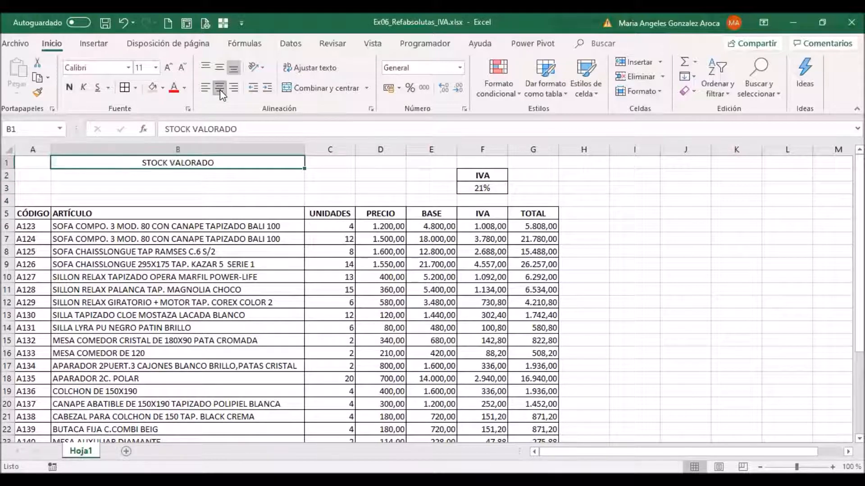
pyautogui.click(155, 68)
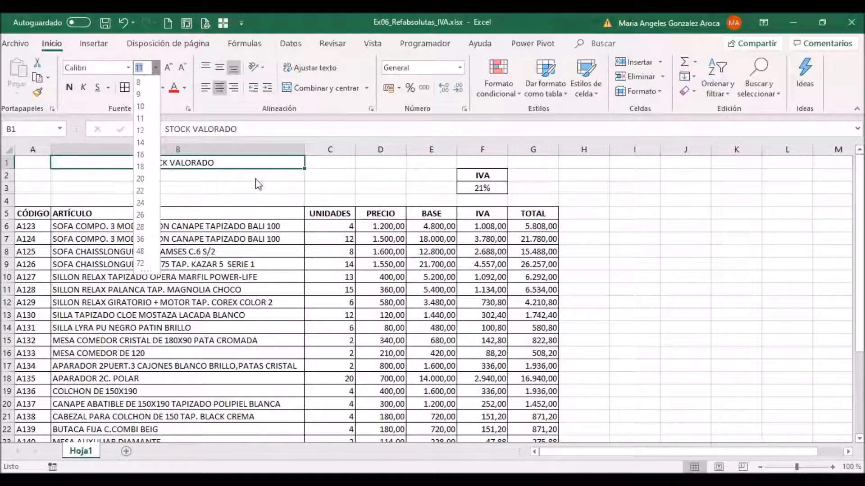
pyautogui.click(141, 155)
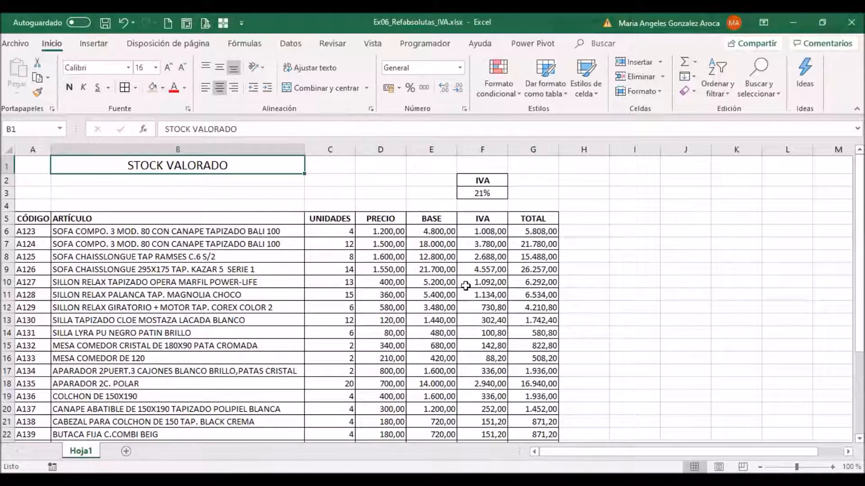
# Fill the header row A5:G5 with a light orange theme color.
pyautogui.scroll(-3, 466, 286)
pyautogui.scroll(3, 466, 286)
pyautogui.moveTo(27, 218); pyautogui.dragTo(511, 214)
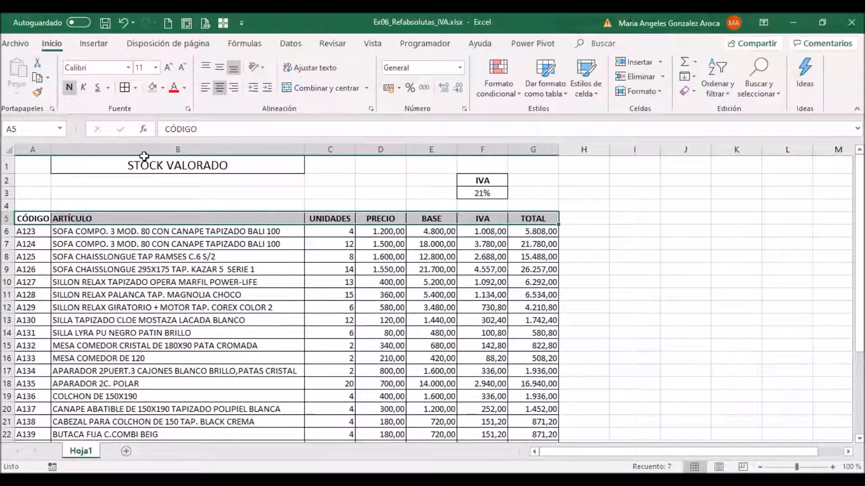
pyautogui.click(163, 88)
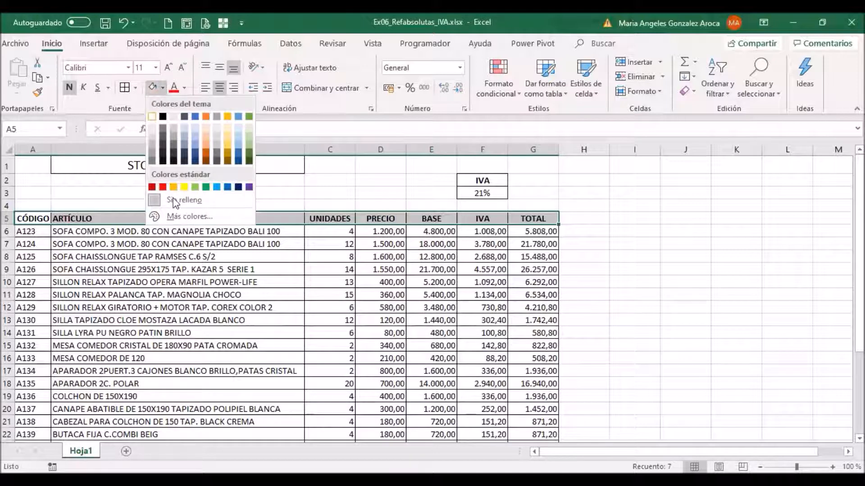
pyautogui.click(153, 91)
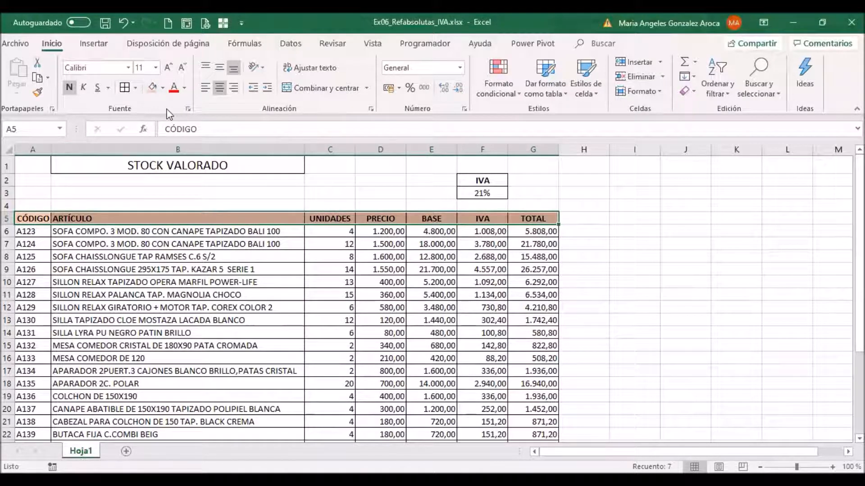
# Fill the header row A5:G5 with a custom RGB color of red 255, green 238 and blue 185.
pyautogui.click(164, 89)
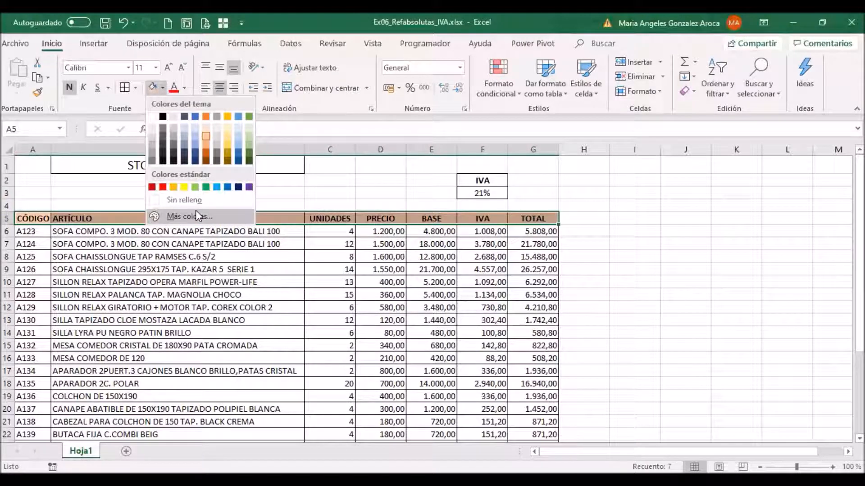
pyautogui.click(195, 216)
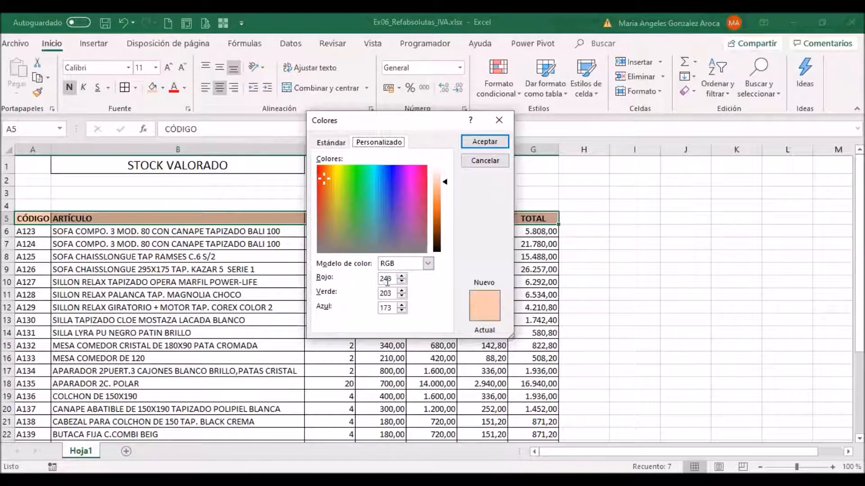
pyautogui.moveTo(393, 279); pyautogui.dragTo(366, 279)
pyautogui.write('255')
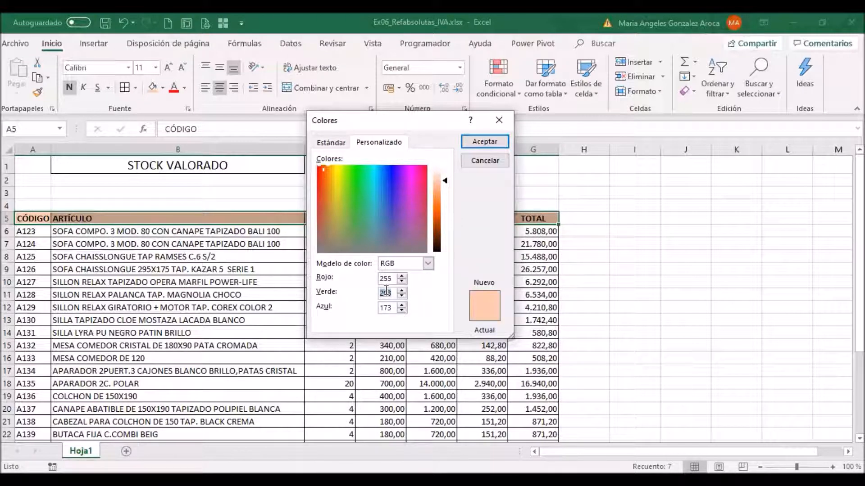
pyautogui.write('2')
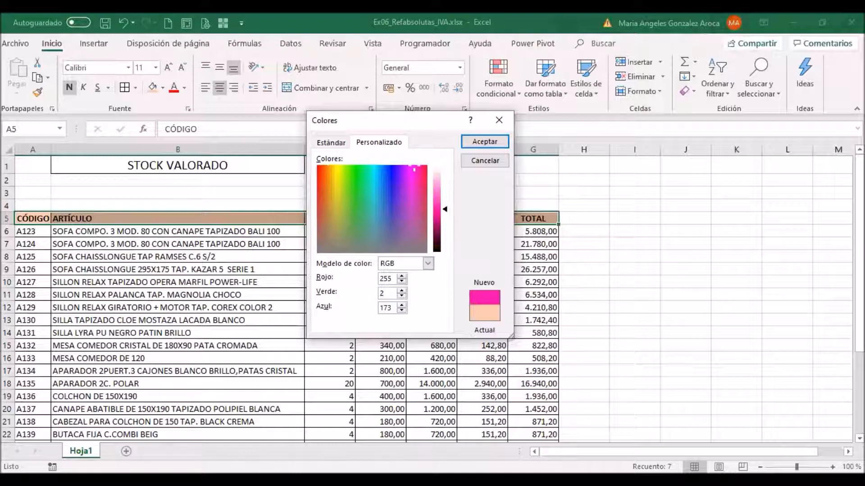
pyautogui.write('38')
pyautogui.doubleClick(388, 311)
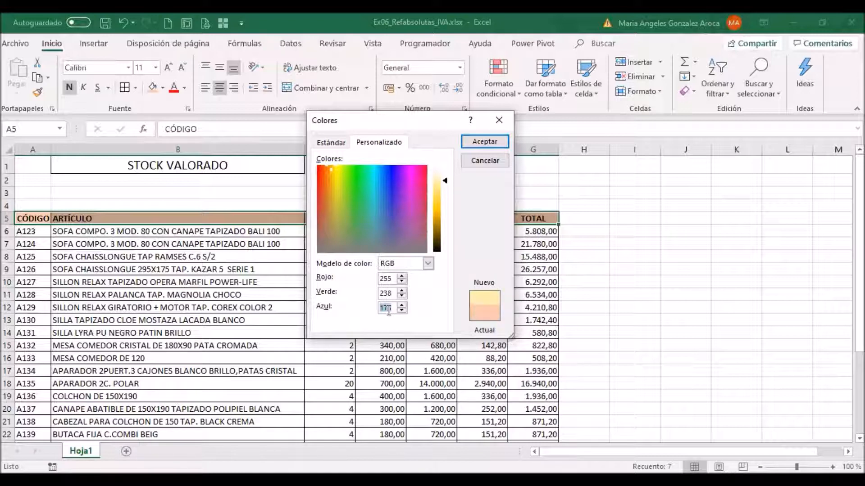
pyautogui.write('185')
pyautogui.press('Return')
pyautogui.click(352, 319)
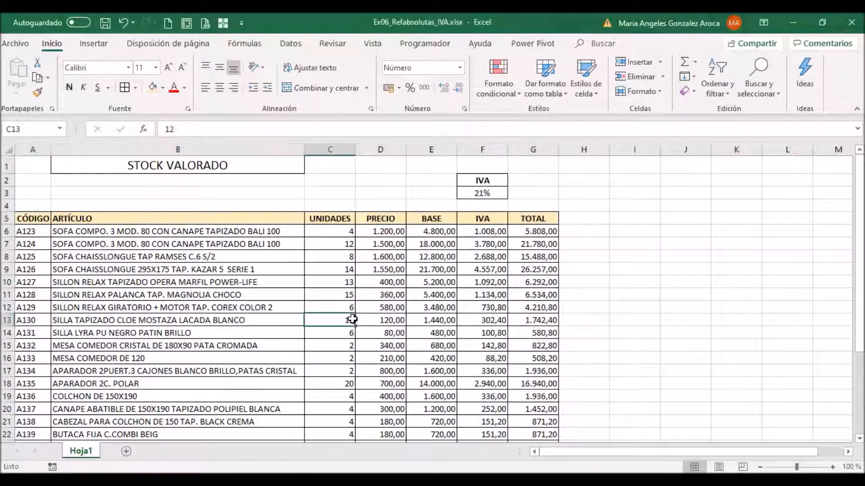
# Apply the same light yellow custom fill to the IVA label in F2.
pyautogui.click(475, 178)
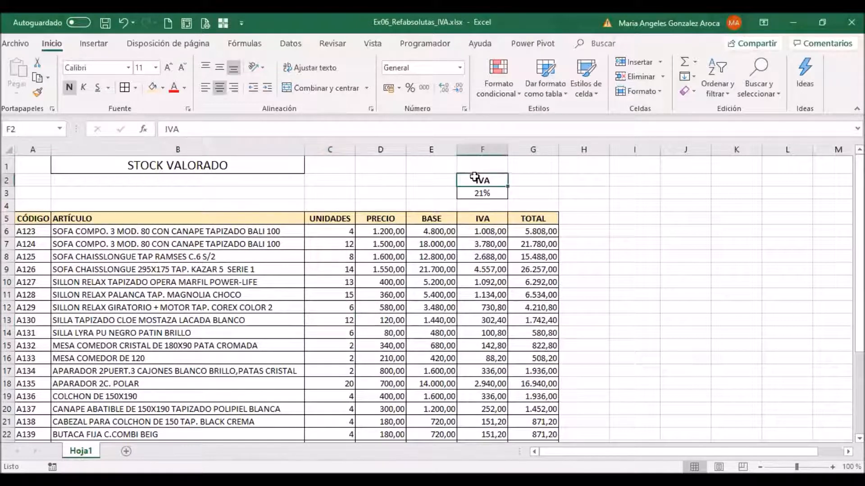
pyautogui.click(152, 87)
pyautogui.click(638, 230)
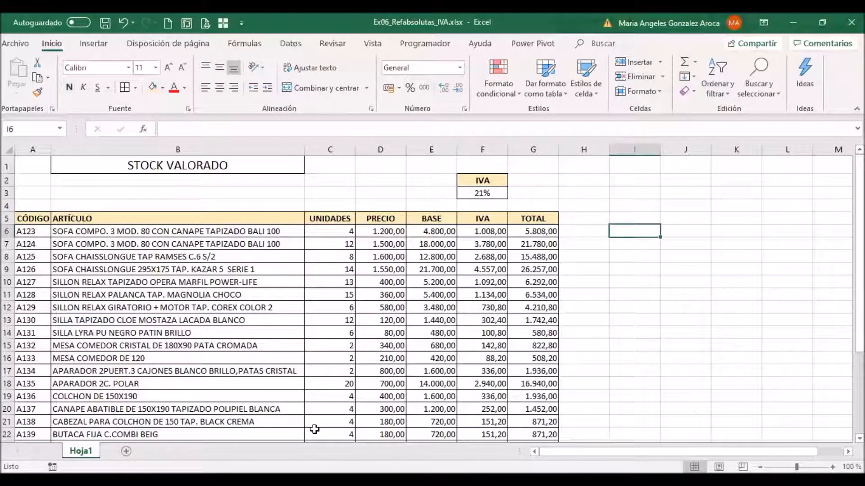
# Set the sheet's print layout to horizontal orientation, centered horizontally on the page, and return to the worksheet.
pyautogui.scroll(-2, 337, 361)
pyautogui.scroll(2, 337, 361)
pyautogui.hotkey('ctrl', 'p')
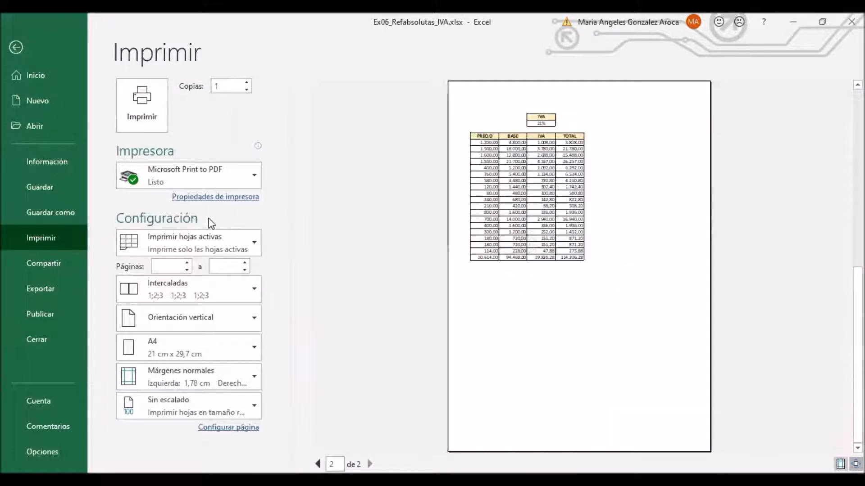
pyautogui.click(237, 428)
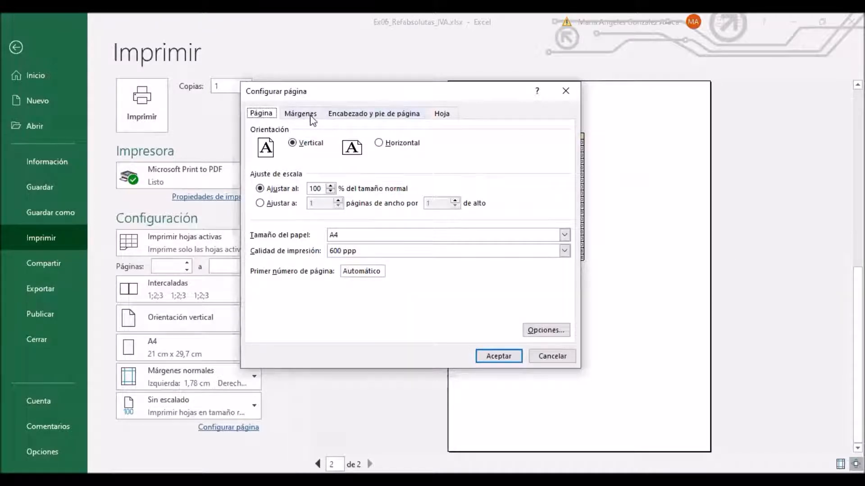
pyautogui.click(378, 143)
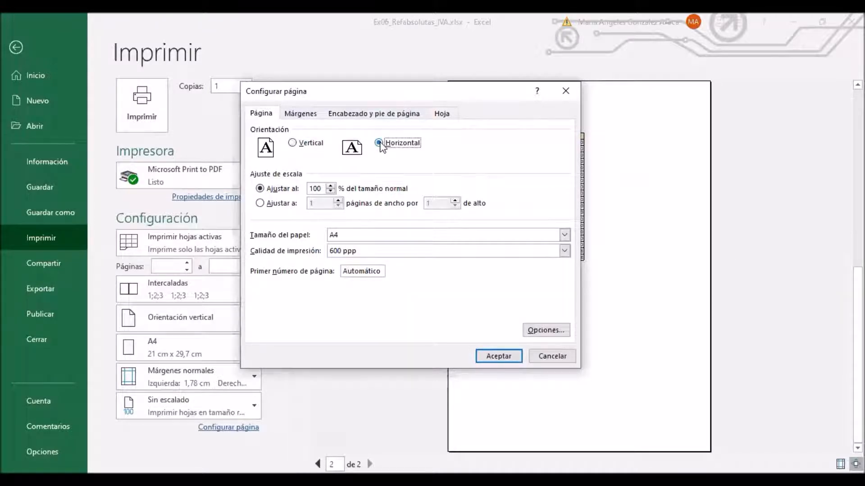
pyautogui.click(310, 113)
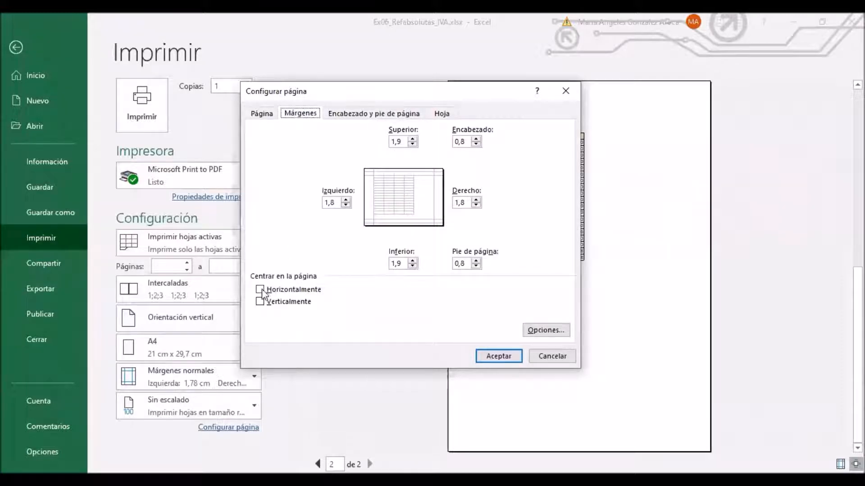
pyautogui.click(260, 290)
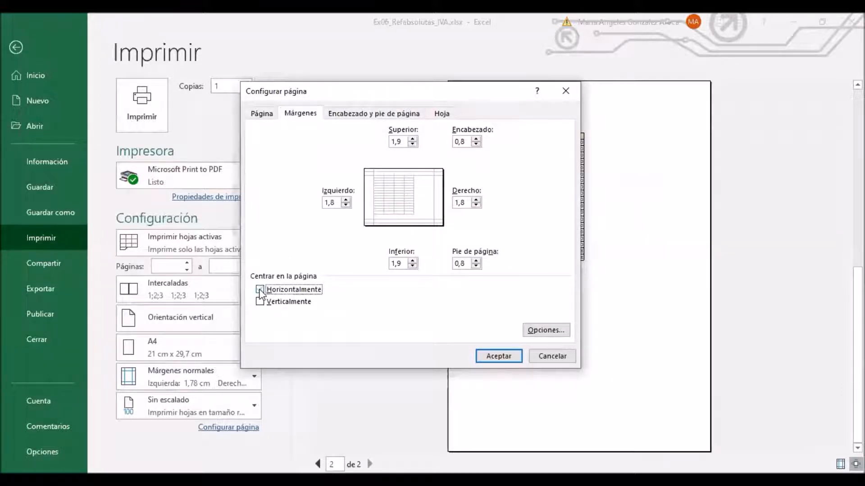
pyautogui.click(495, 355)
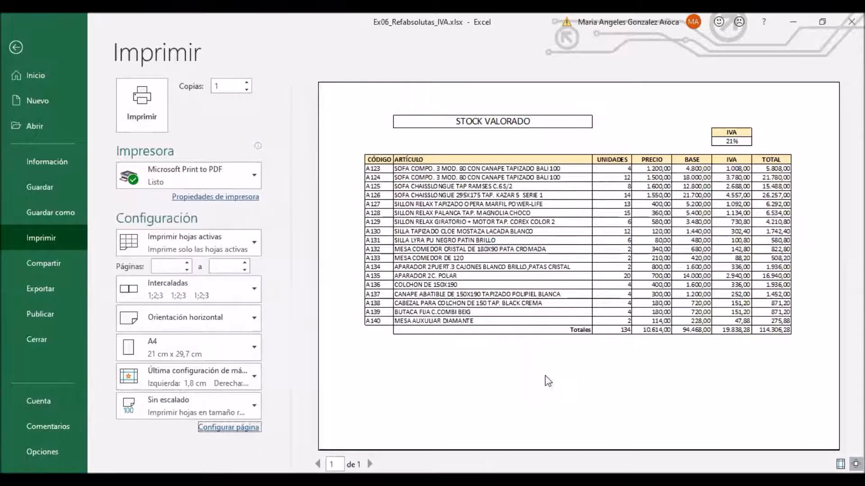
pyautogui.click(15, 47)
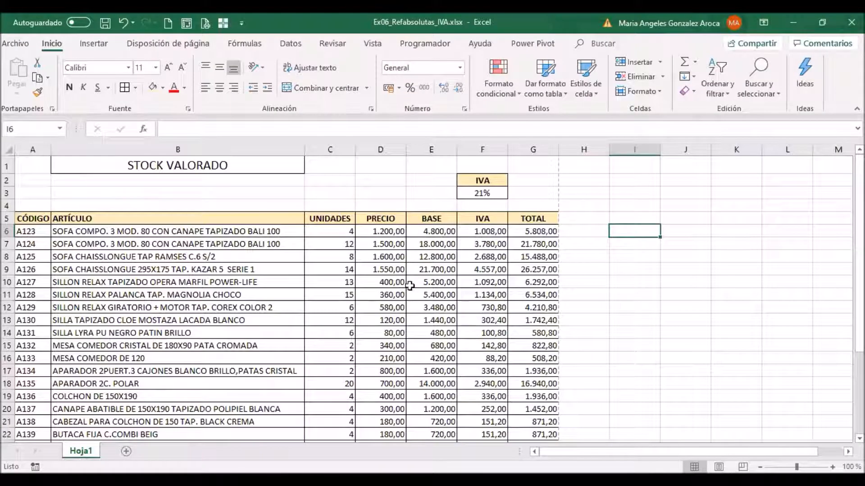
pyautogui.scroll(-3, 427, 347)
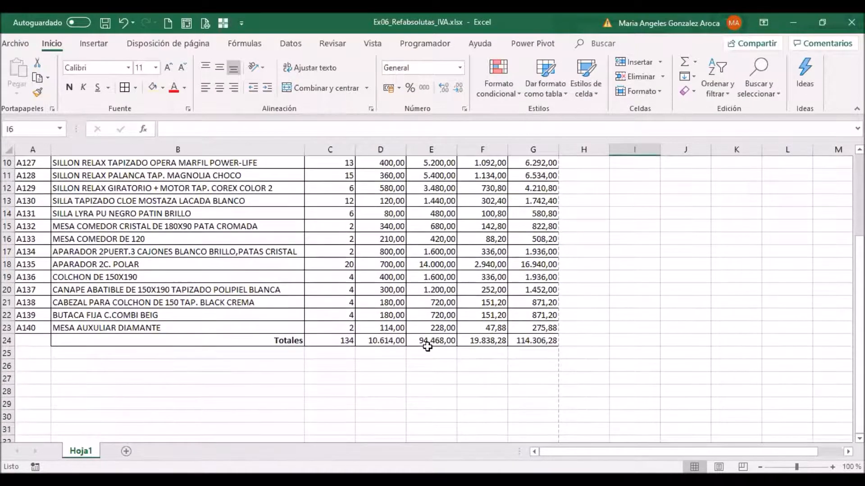
pyautogui.scroll(3, 428, 346)
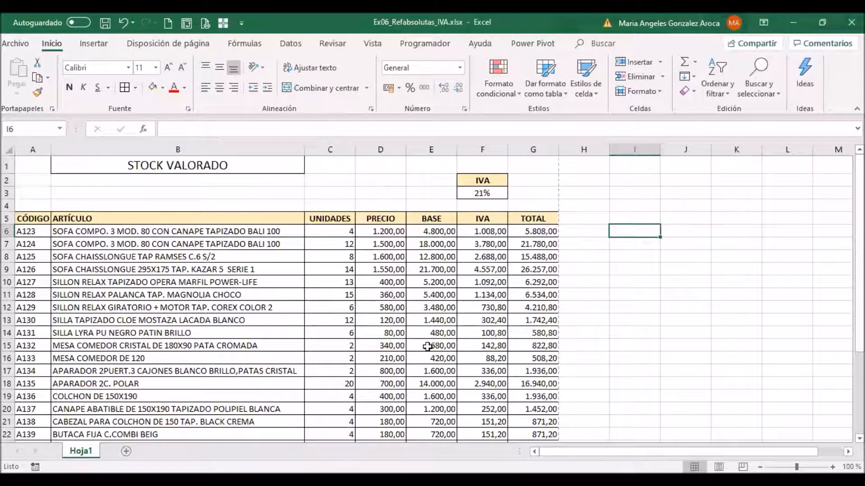